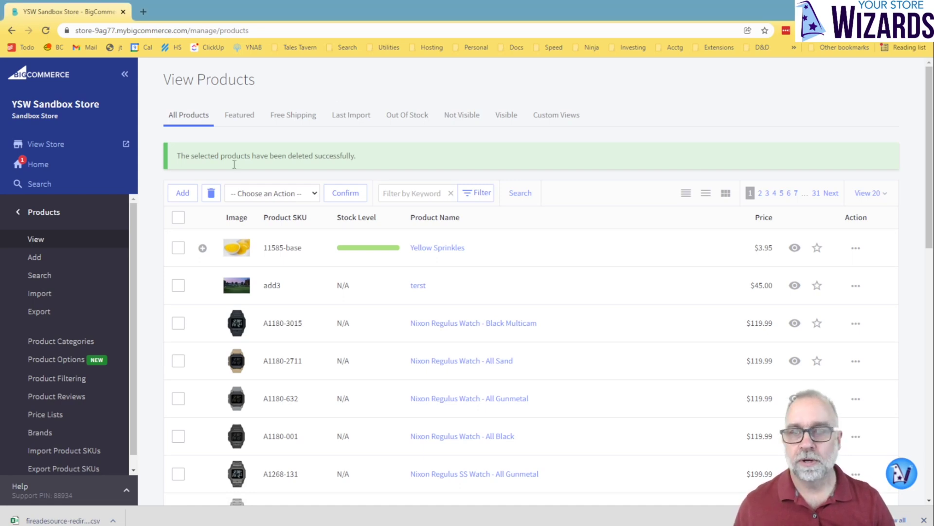
- Open Yellow Sprinkles and go to its Variations section listing the four Pack Size variants
click(440, 251)
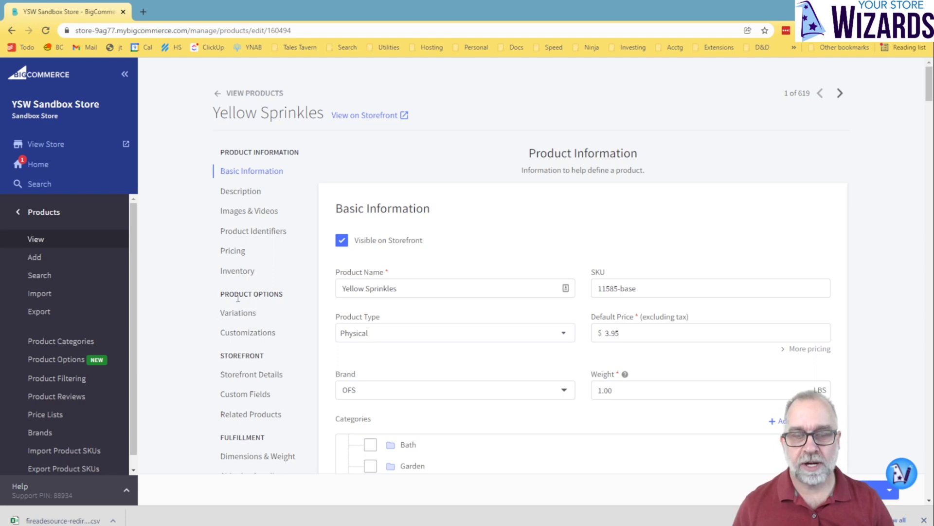
click(239, 313)
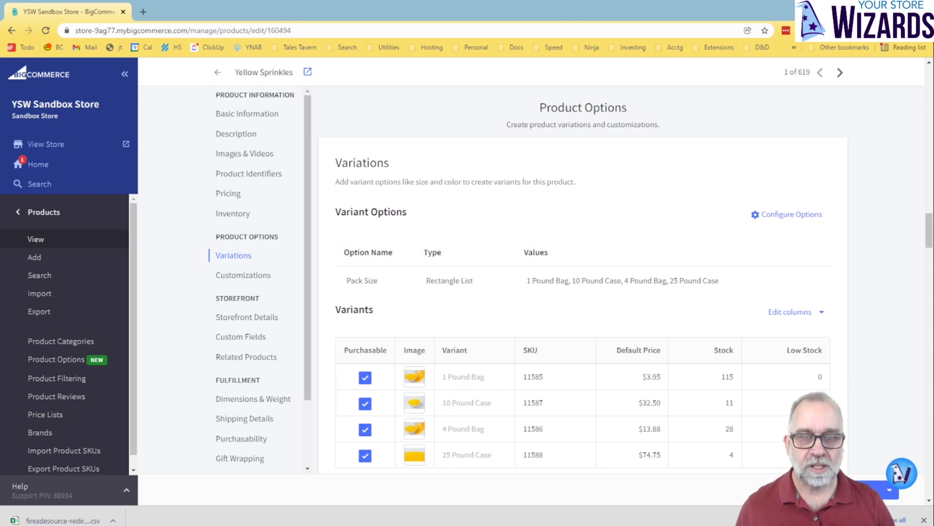
- In the variant options editor, check Pack Size's display types, leaving them unchanged
click(784, 214)
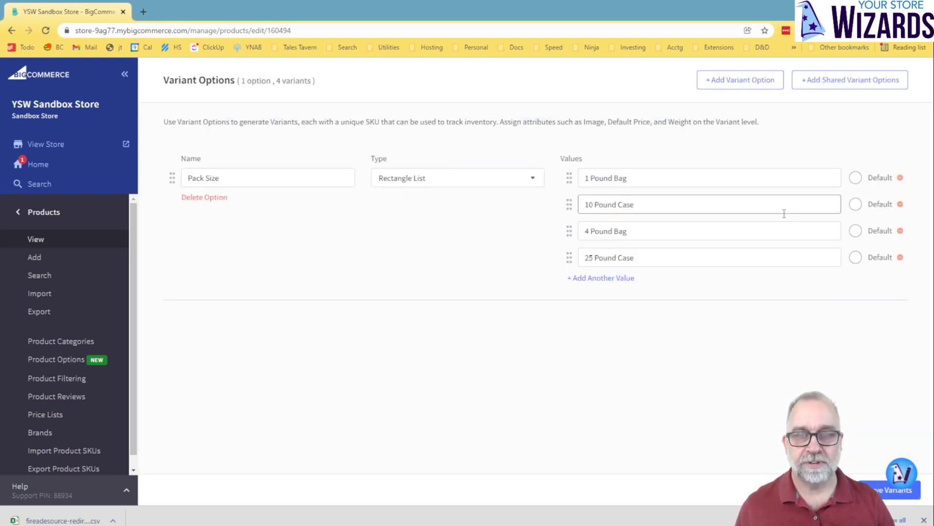
click(229, 178)
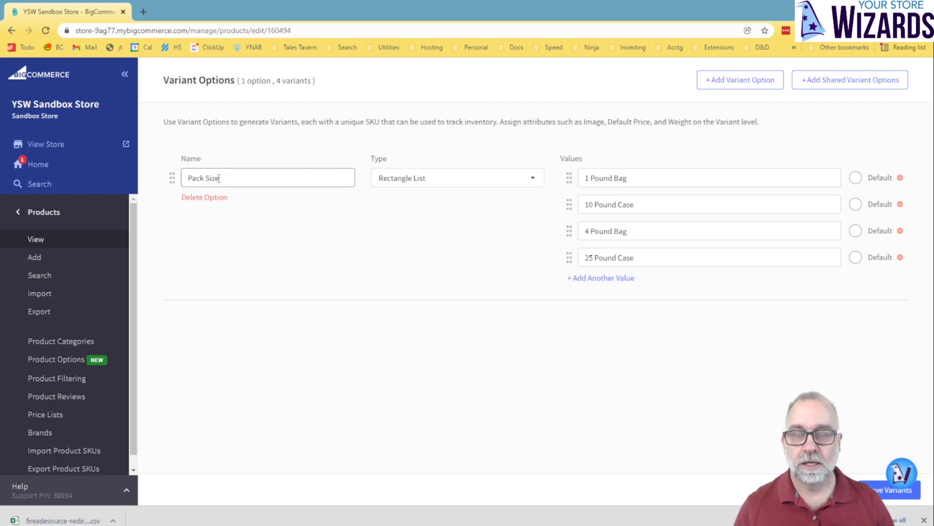
click(450, 178)
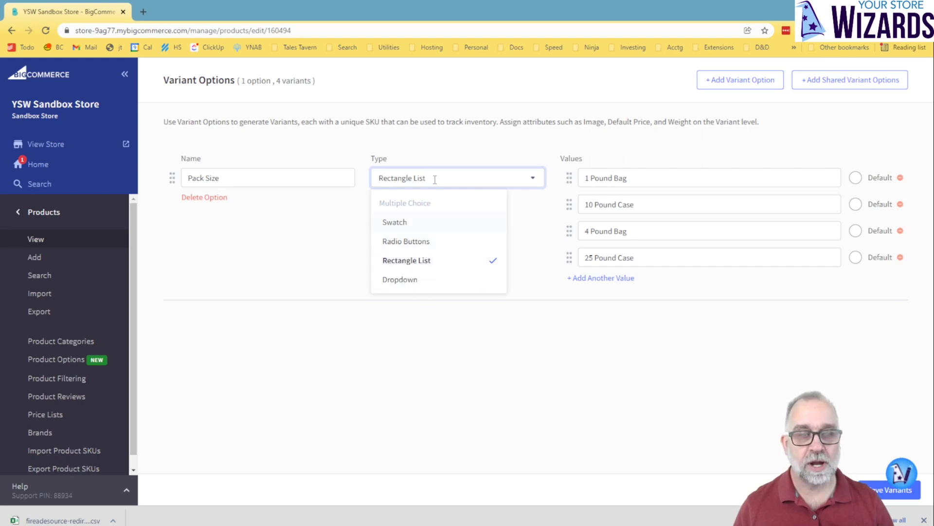
click(656, 162)
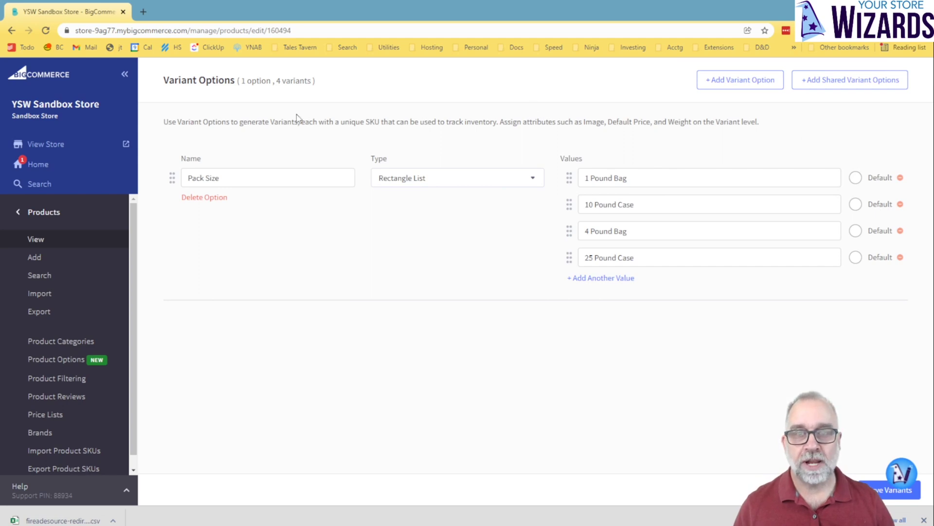
- Add a Color option (Red, Green, Blue) as a Rectangle List, with Red and 1 Pound Bag as defaults
click(741, 83)
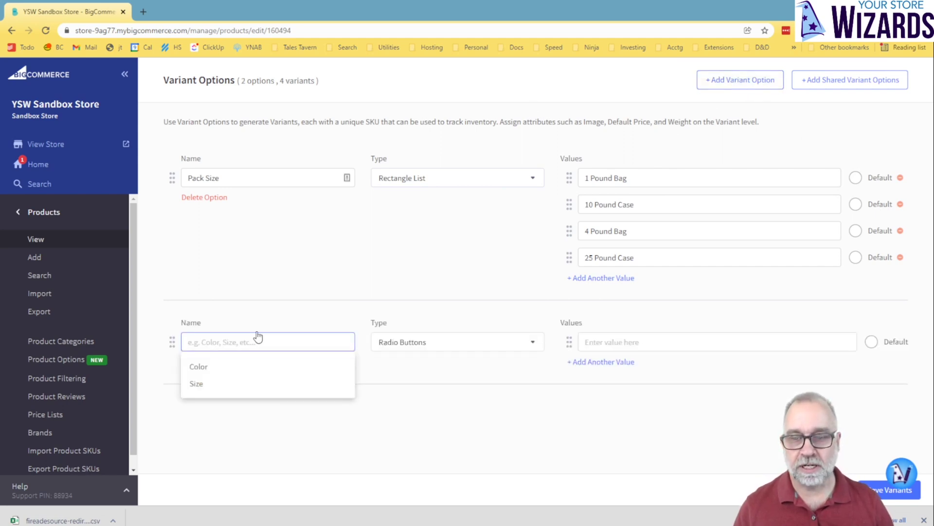
click(213, 371)
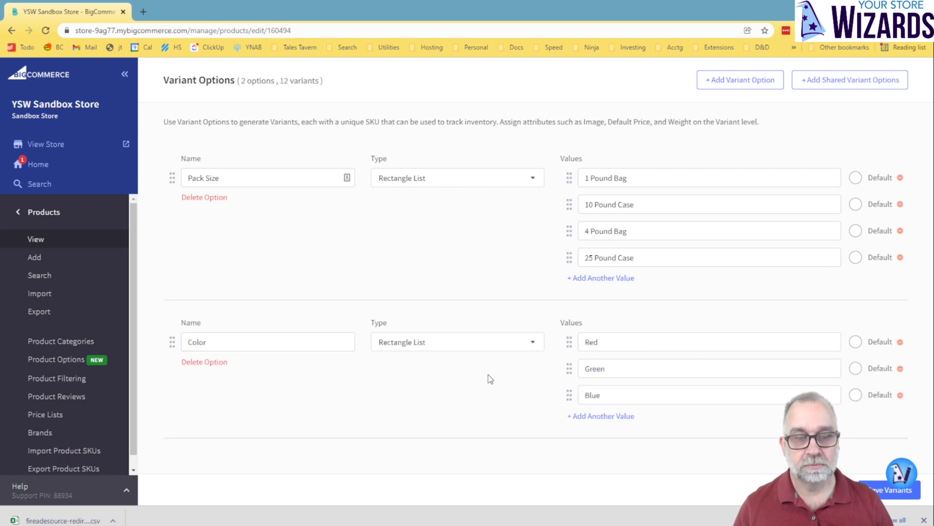
click(454, 348)
click(449, 424)
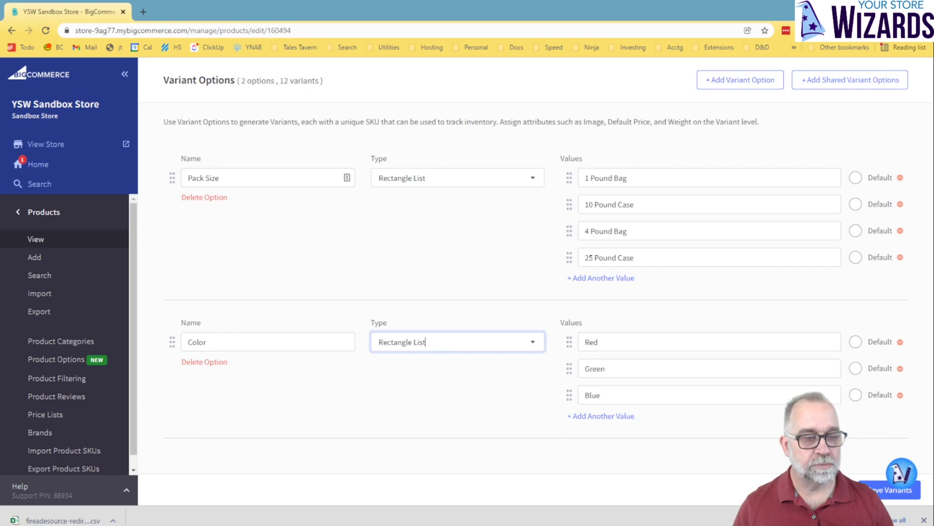
click(856, 342)
click(856, 178)
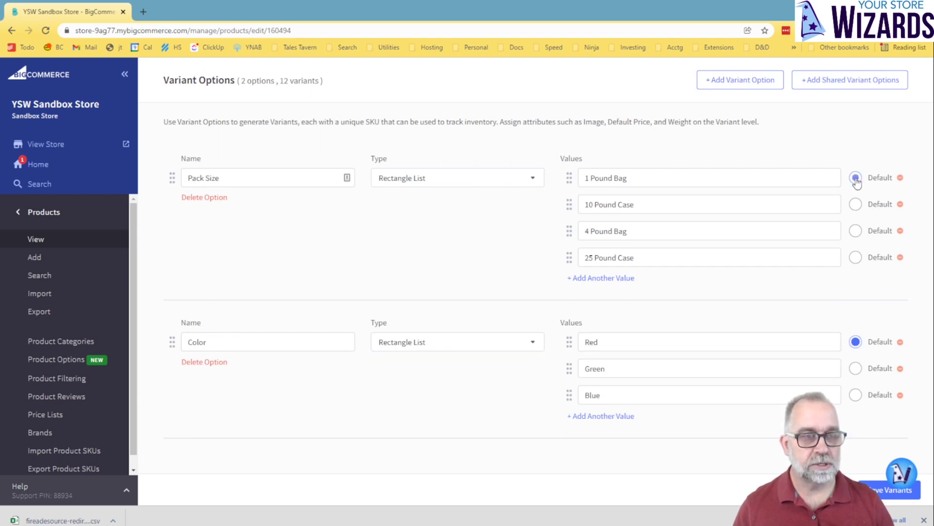
click(915, 489)
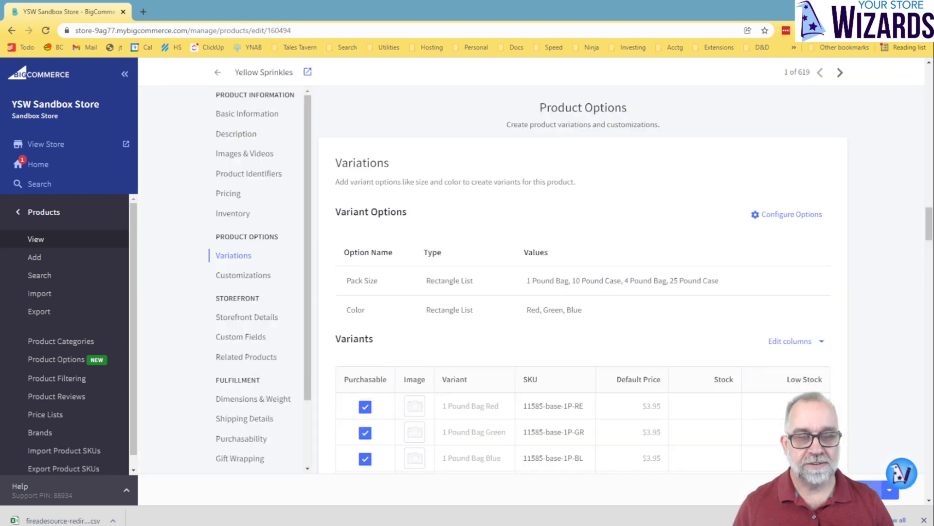
scroll(576, 294, down, 4)
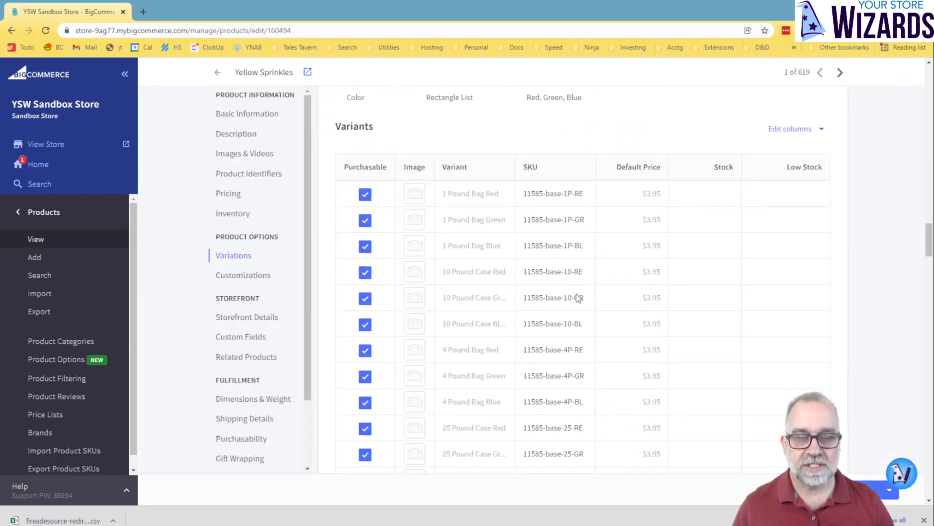
scroll(576, 293, down, 2)
scroll(579, 312, up, 2)
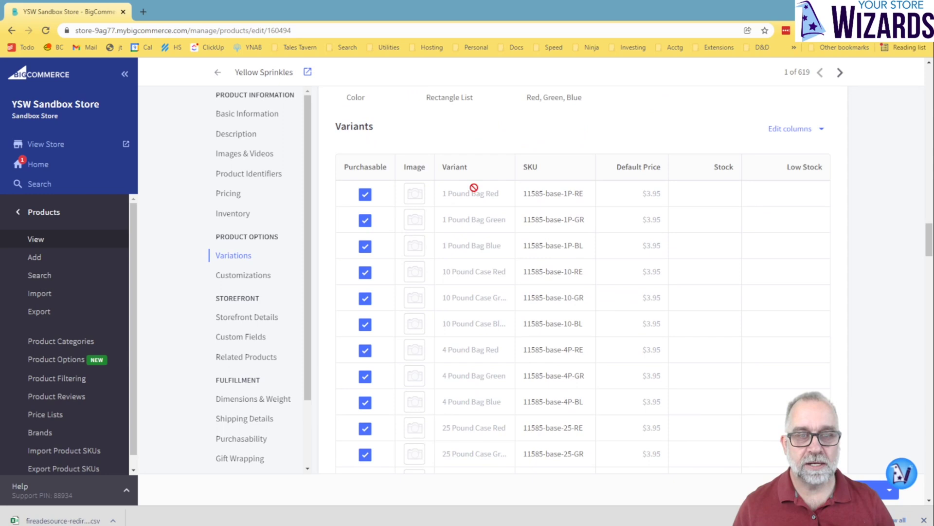
scroll(446, 371, up, 1)
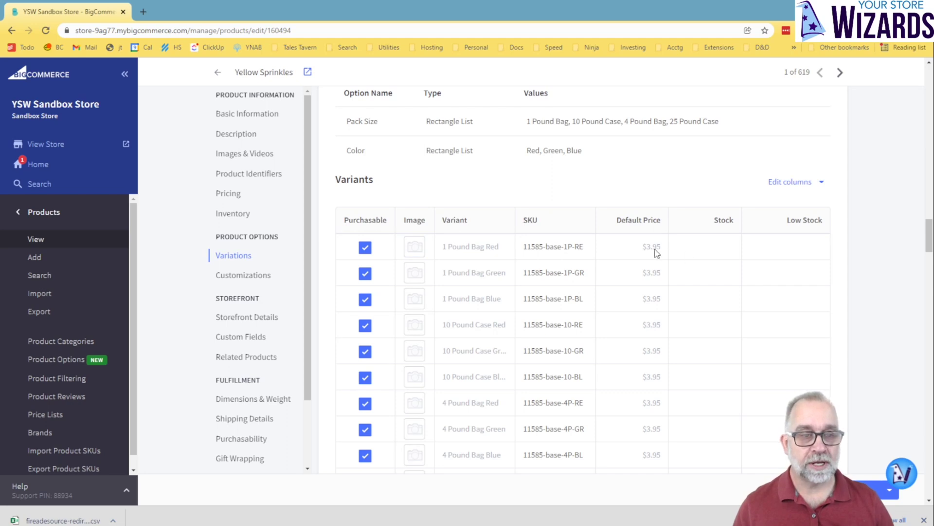
click(798, 184)
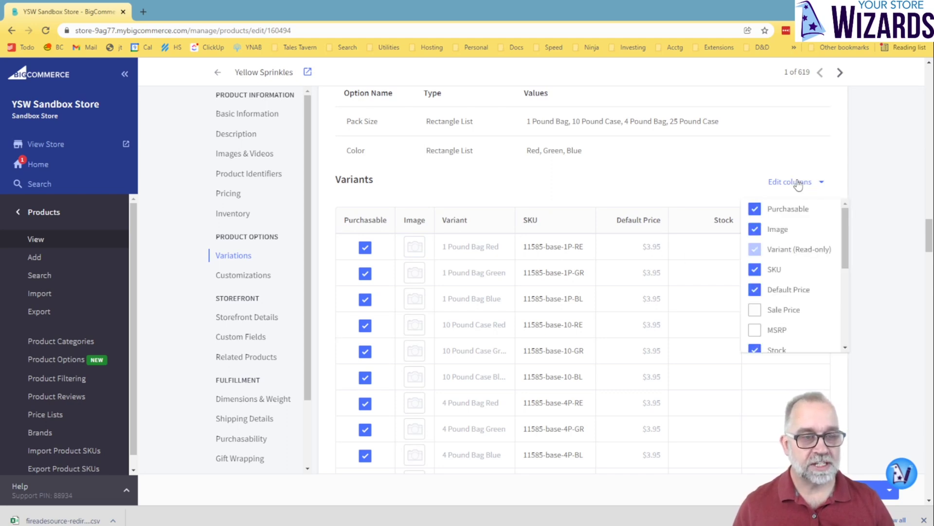
drag(845, 263, 843, 226)
click(797, 190)
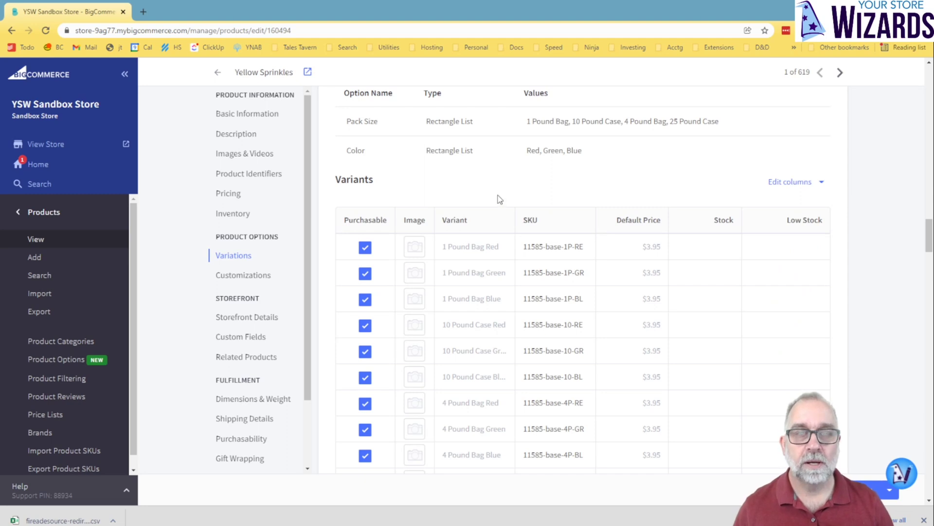
scroll(497, 197, up, 3)
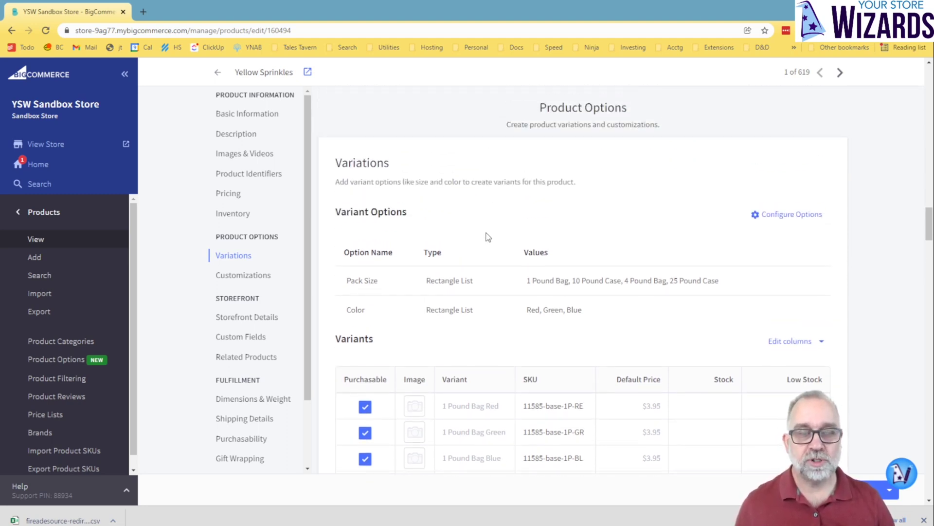
scroll(501, 270, down, 2)
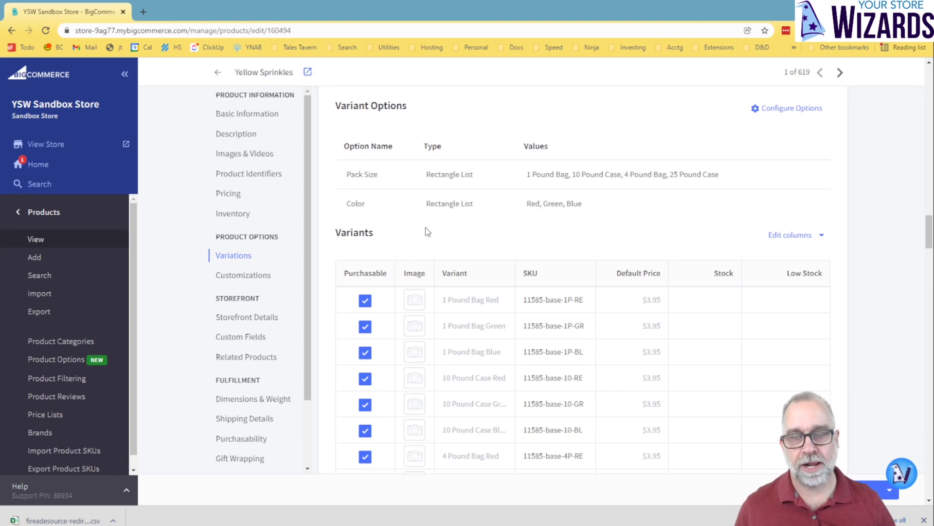
- Add the suggested Include Insurance? checkbox modifier option in the Customizations modifier editor
click(256, 282)
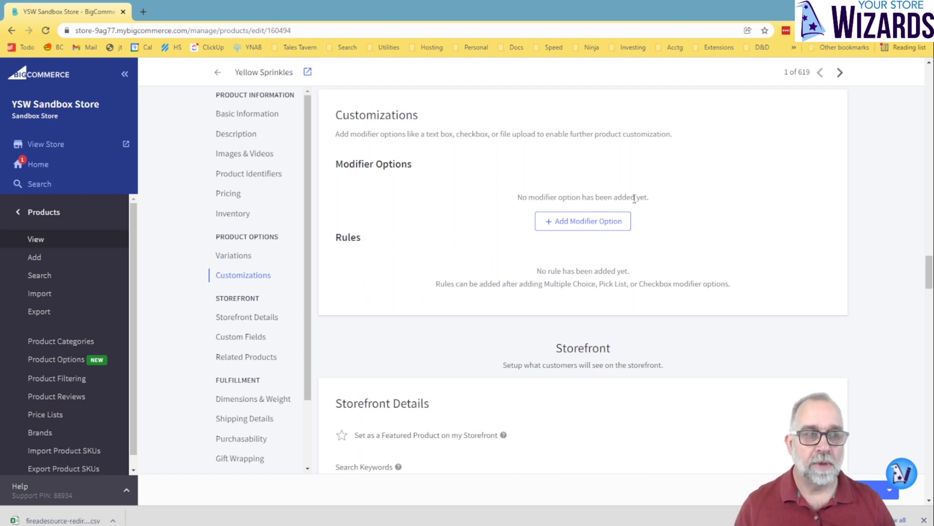
click(584, 227)
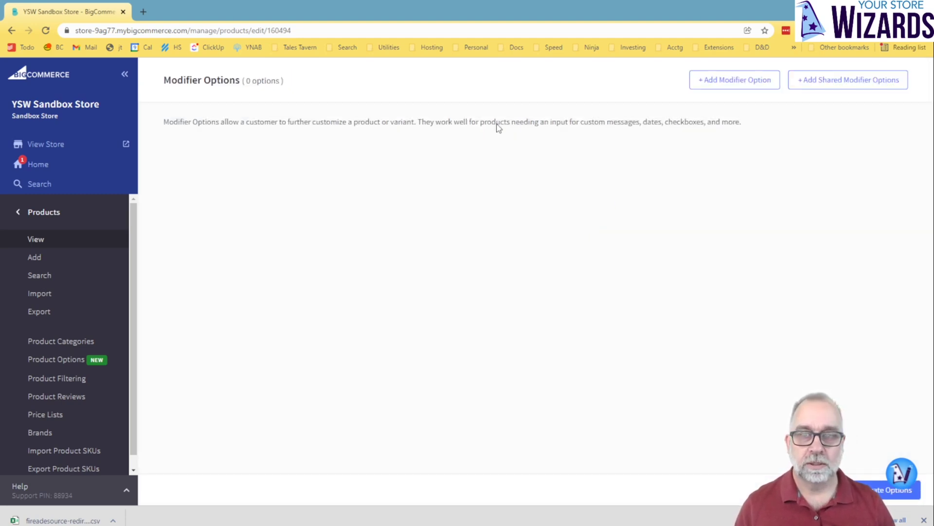
click(743, 83)
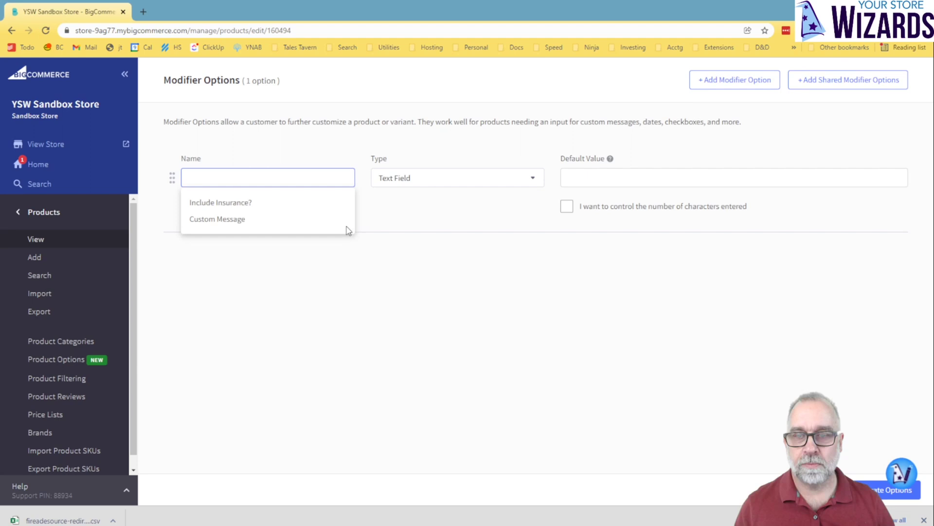
click(244, 205)
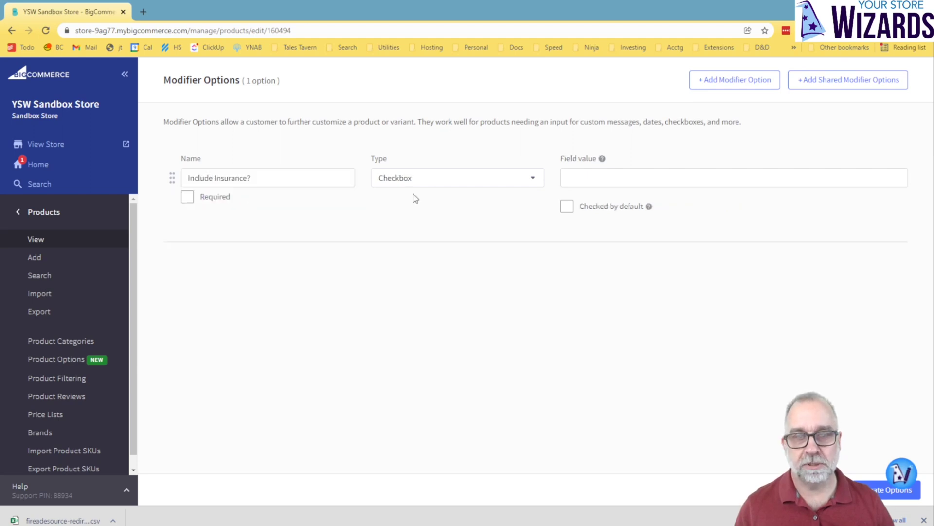
click(569, 184)
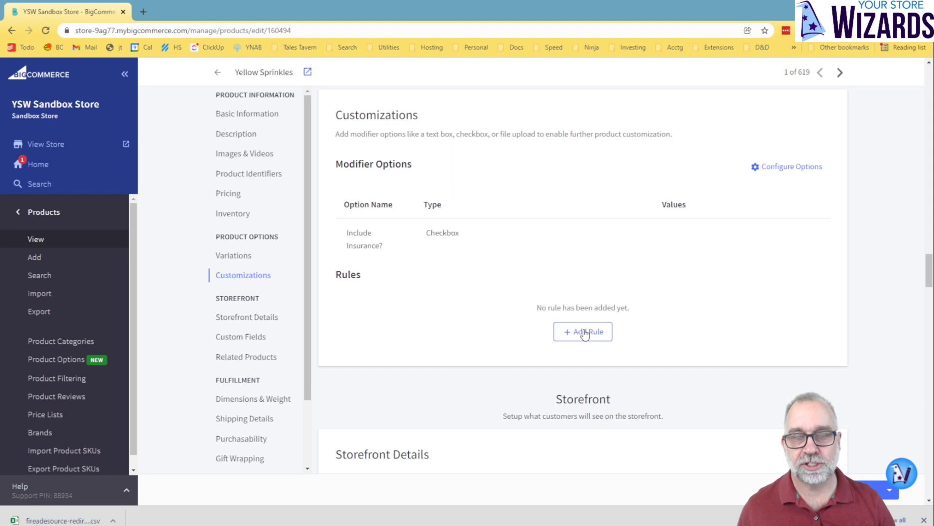
- Create a rule on Include Insurance? that adds $10 to the price, and save it
click(585, 334)
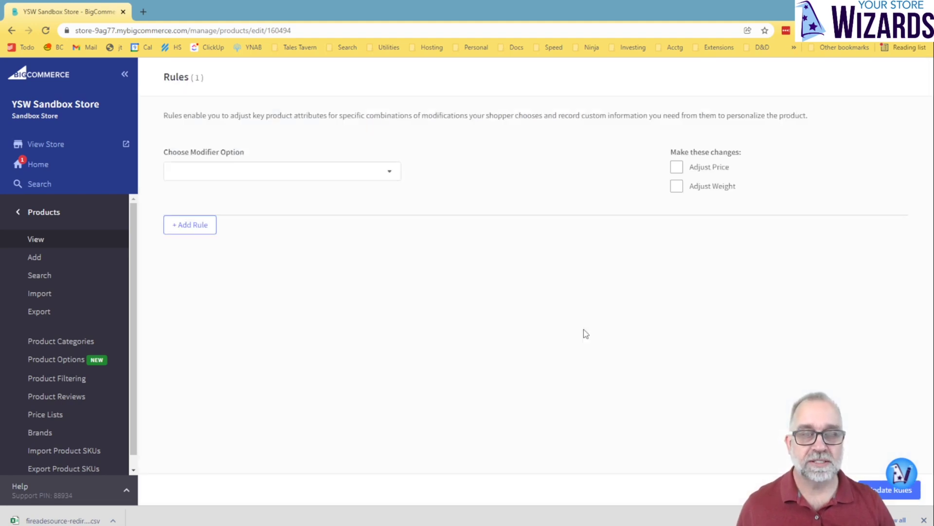
click(337, 171)
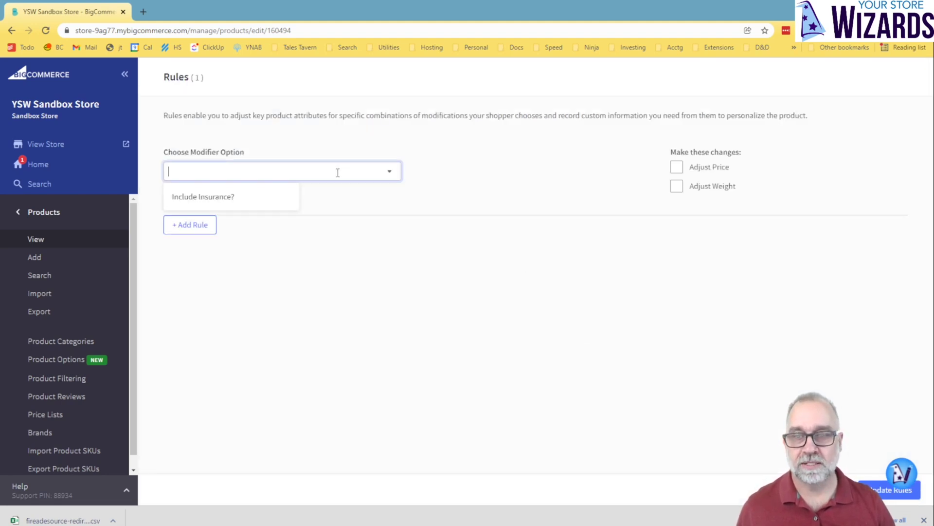
click(240, 200)
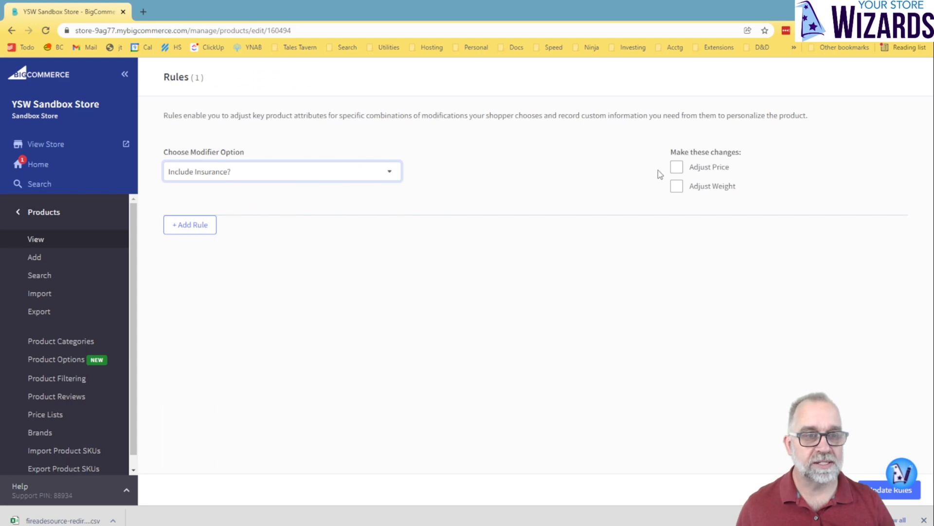
click(675, 168)
click(775, 186)
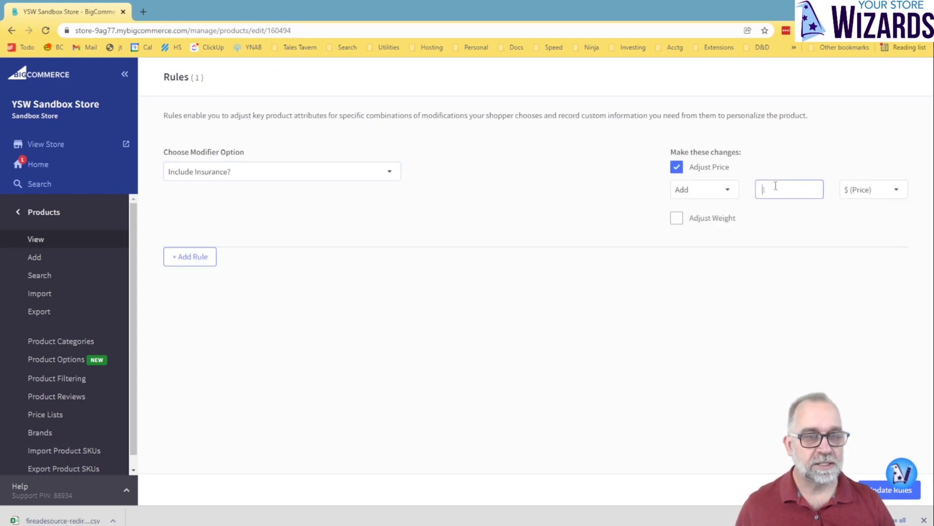
text(10)
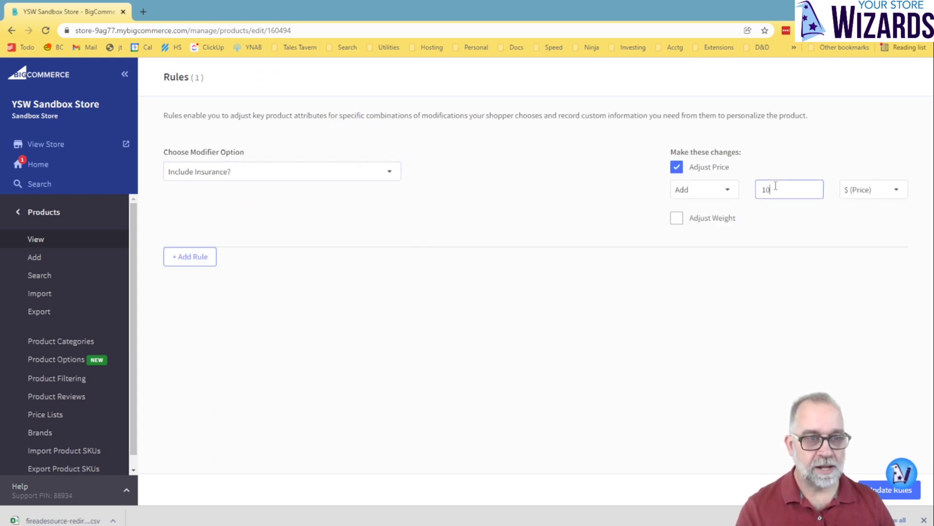
click(897, 191)
click(896, 191)
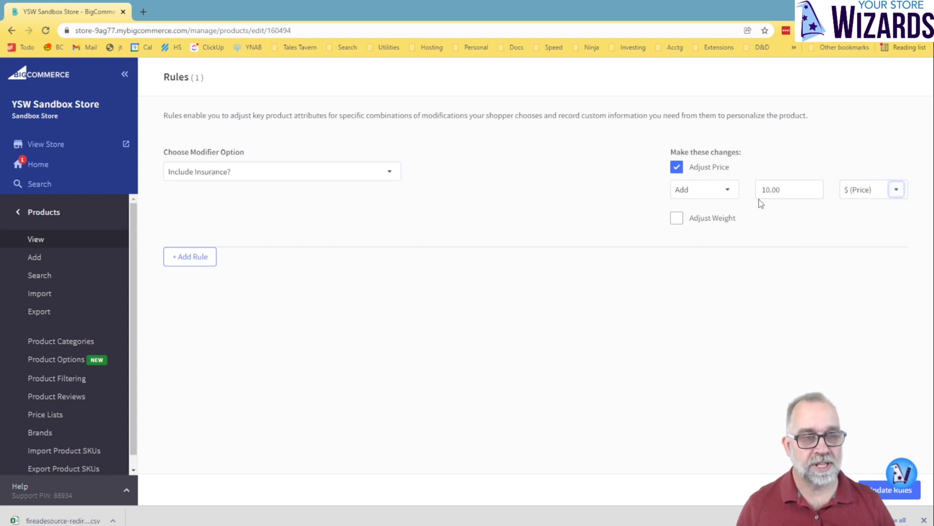
click(724, 190)
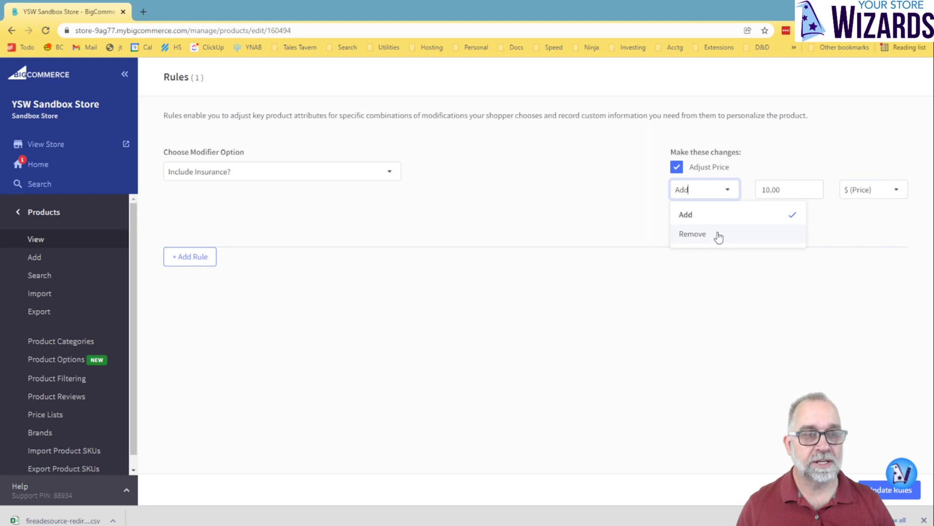
click(728, 190)
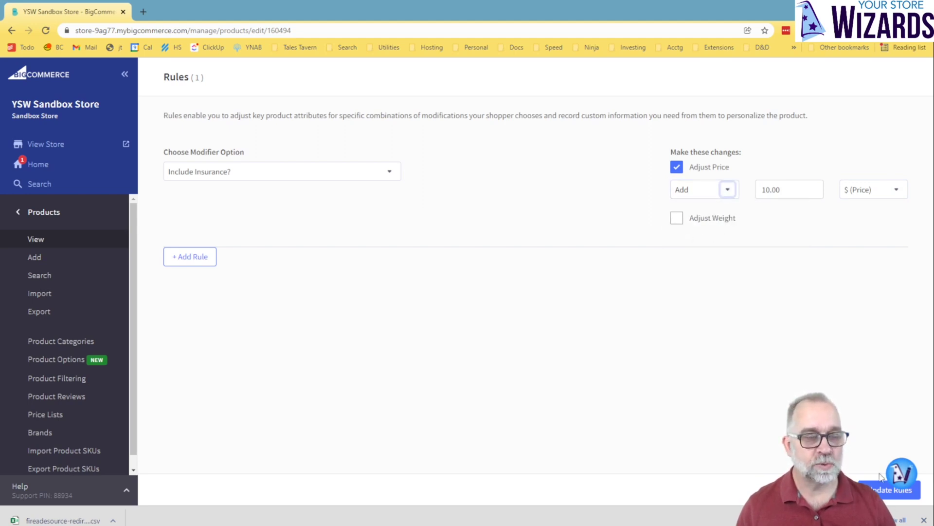
click(891, 489)
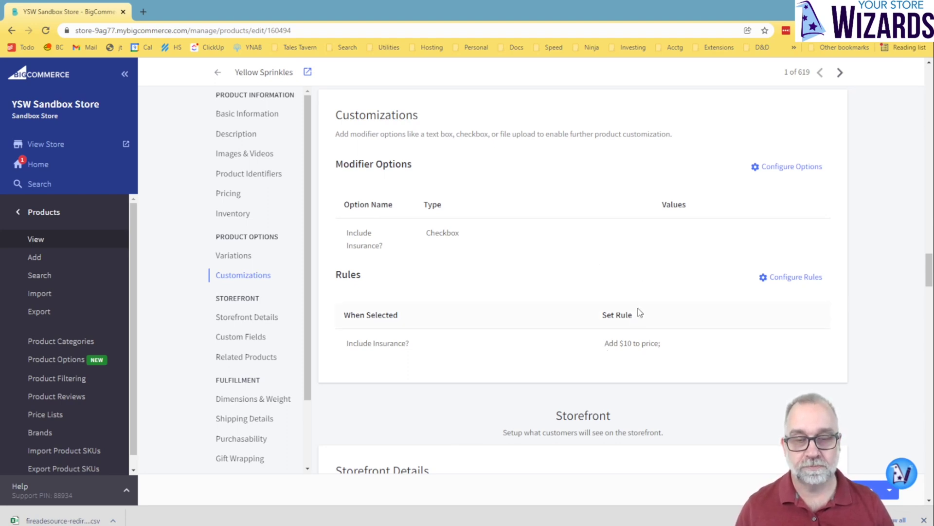
- Scroll through the twelve variants and the Customizations section to review them
scroll(639, 311, up, 10)
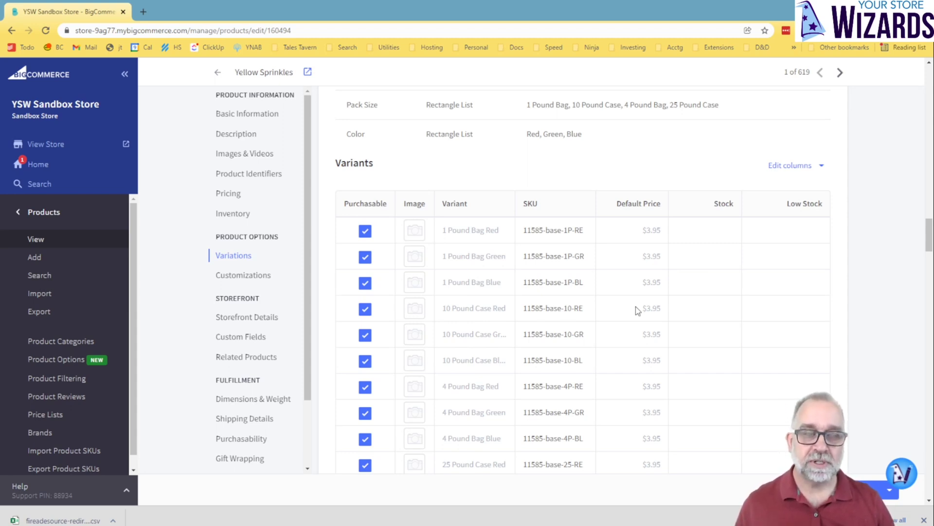
scroll(638, 310, down, 9)
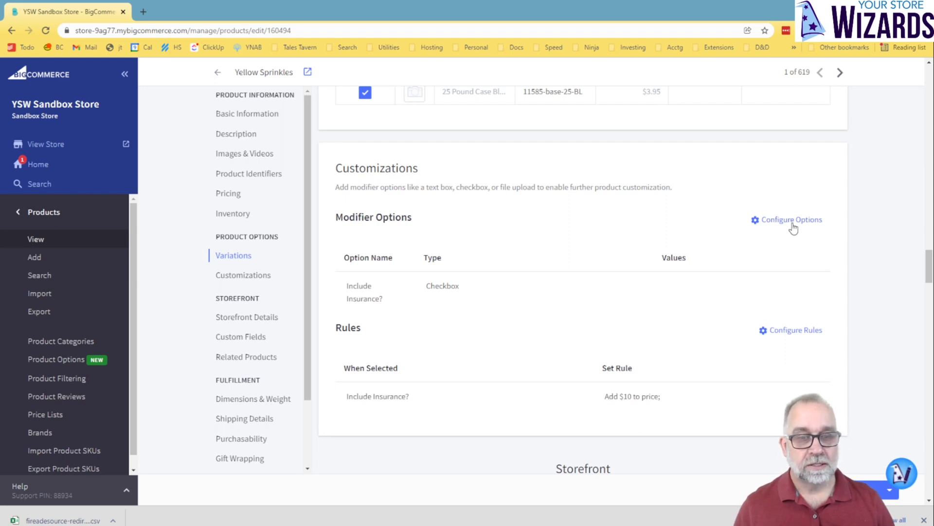
scroll(561, 303, up, 2)
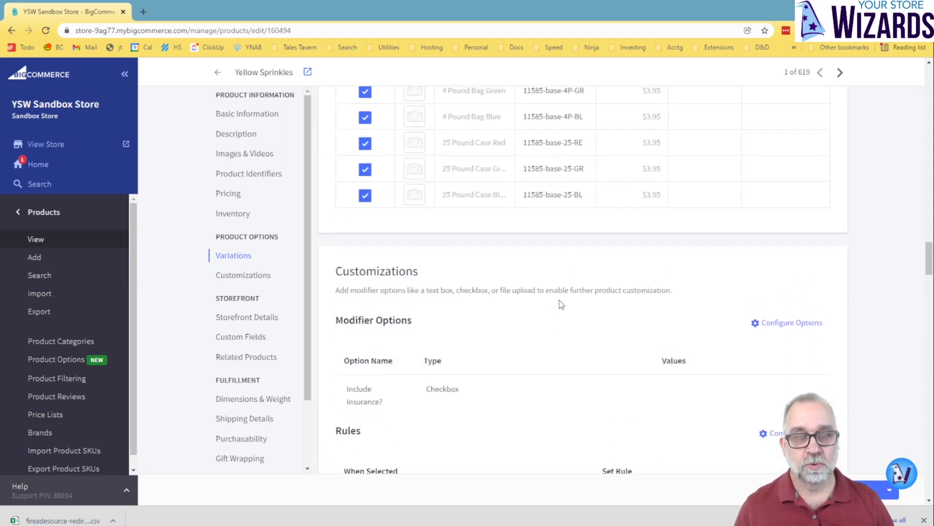
scroll(559, 301, up, 4)
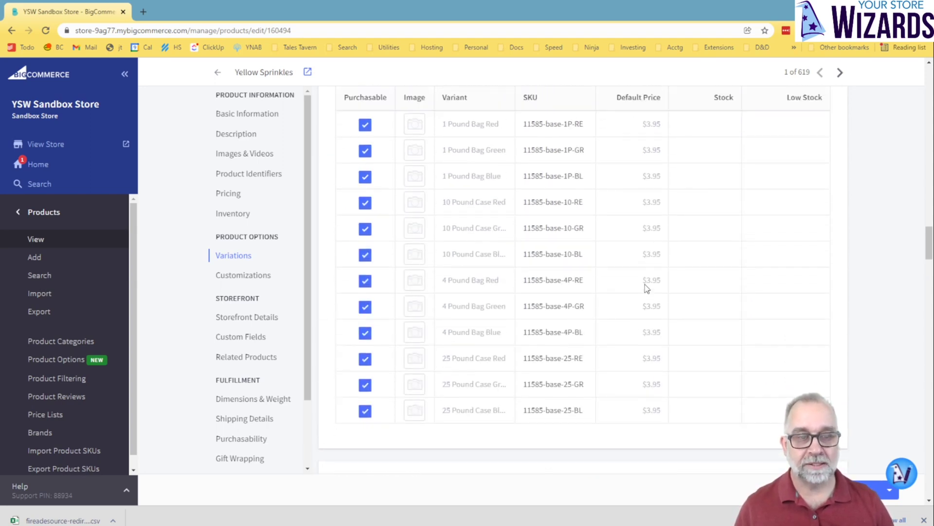
scroll(627, 288, down, 3)
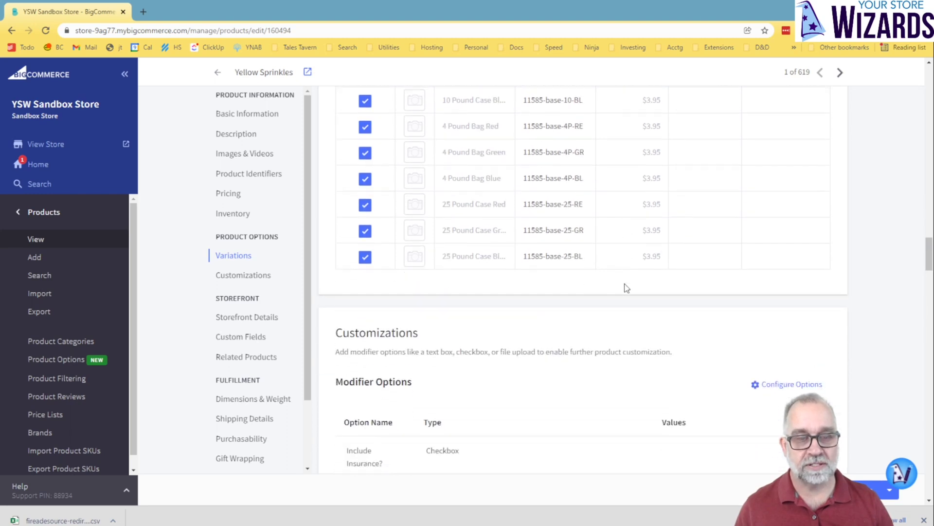
scroll(627, 287, down, 3)
- Switch Include Insurance? to a Pick List and add the Nixon 51-30 Tide Watch - All Black via a 'wat' search
click(771, 224)
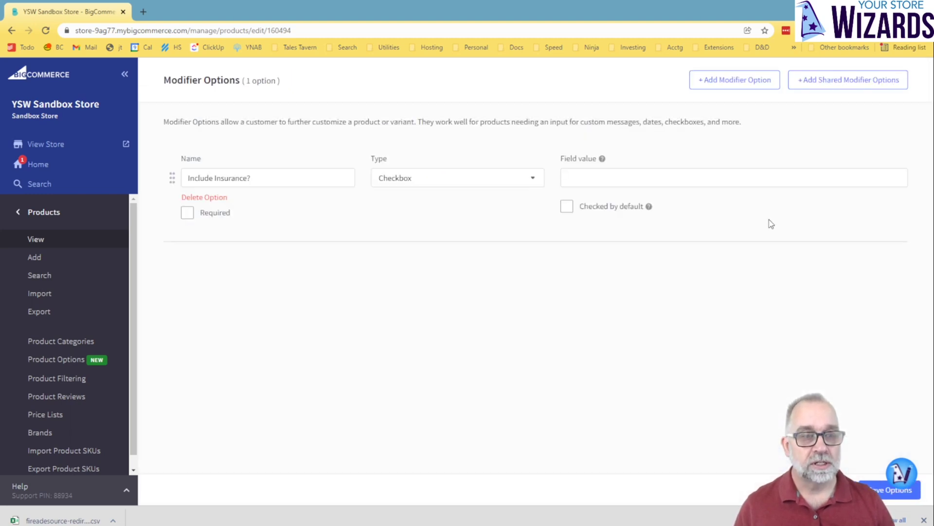
click(532, 179)
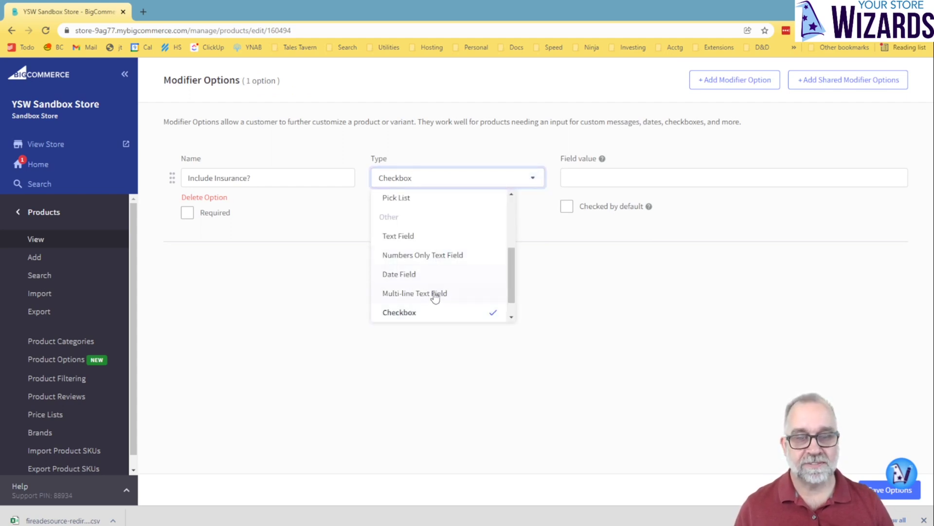
drag(509, 266, 507, 201)
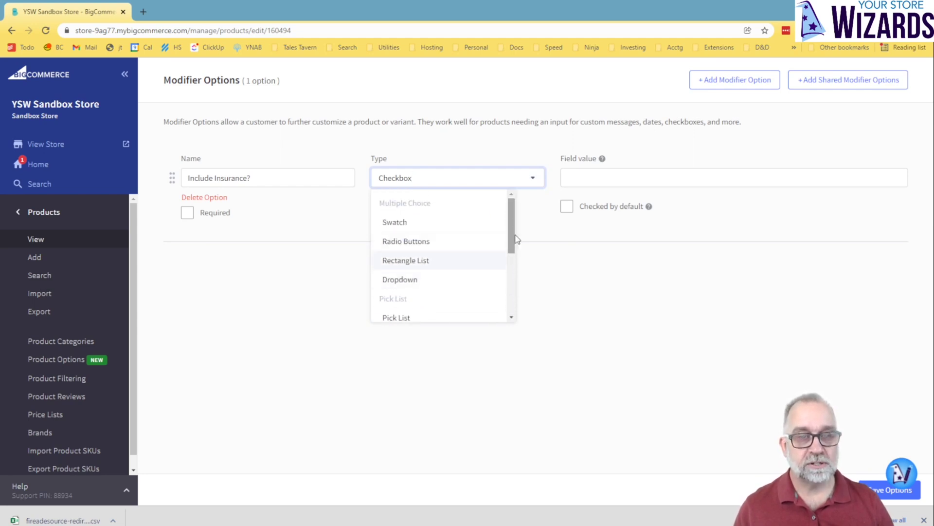
scroll(452, 273, down, 1)
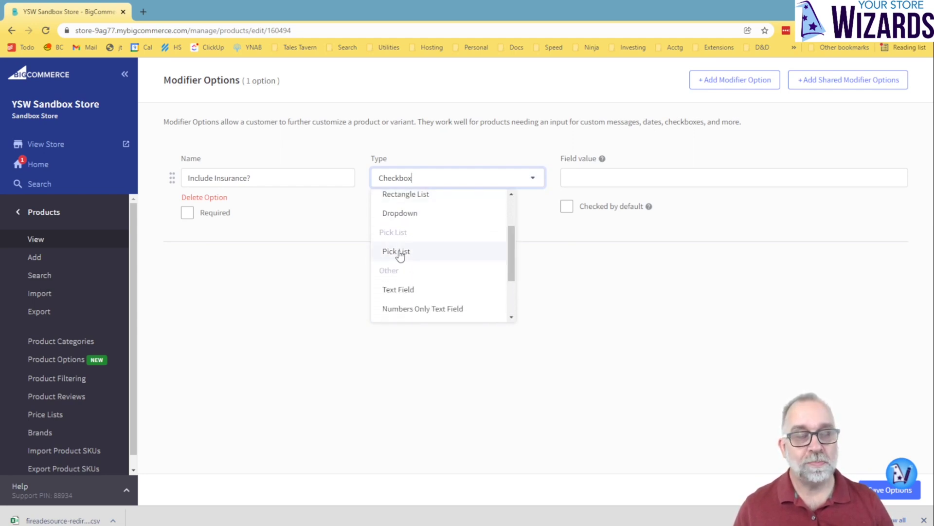
click(423, 255)
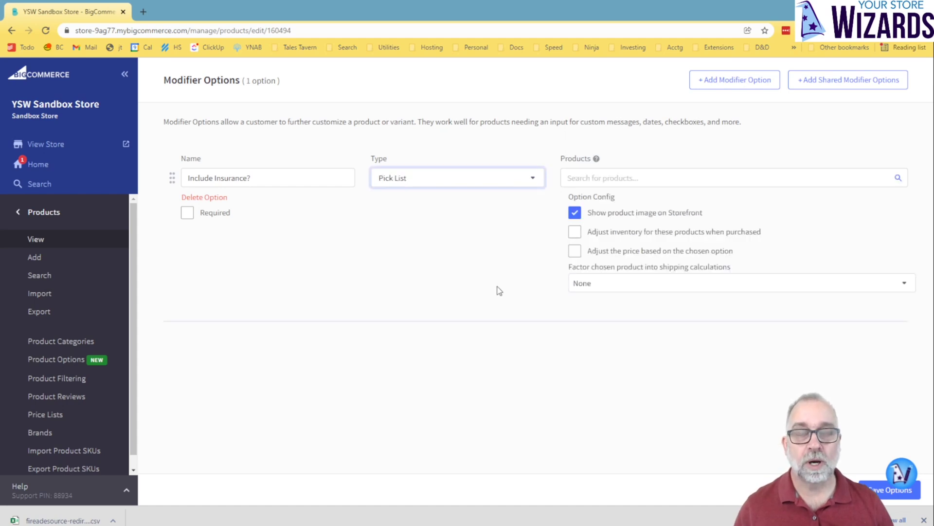
click(645, 177)
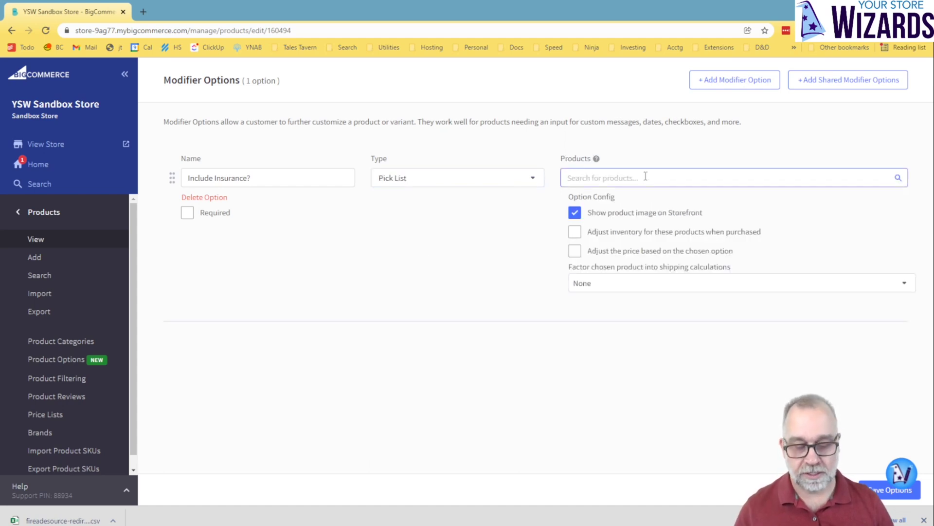
text(wat)
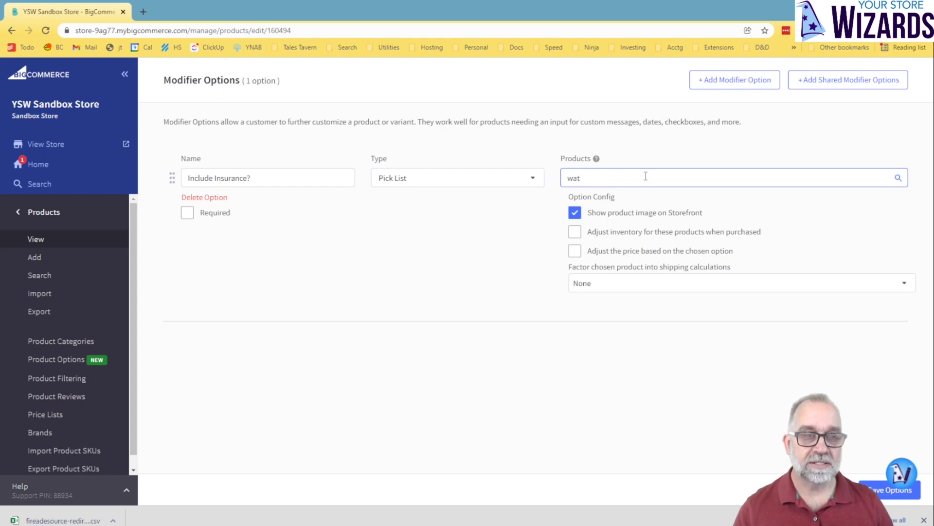
click(622, 304)
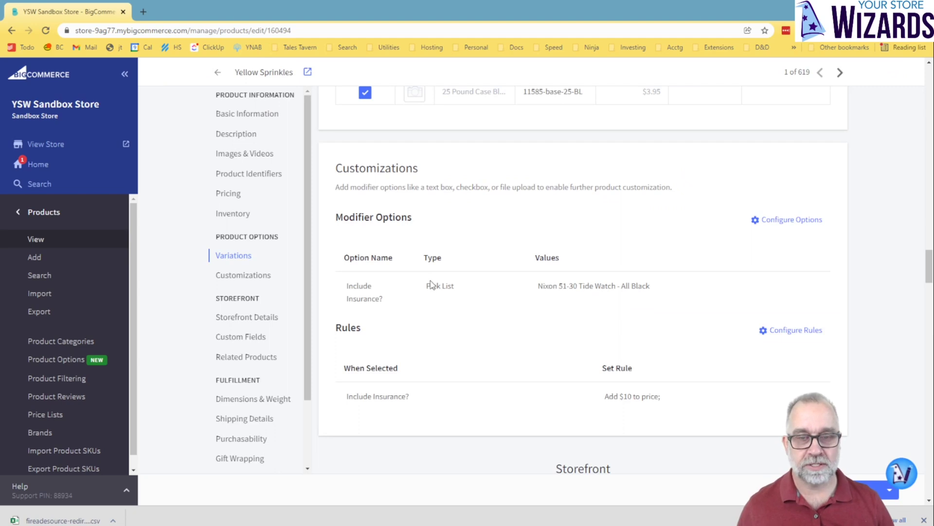
scroll(441, 310, up, 3)
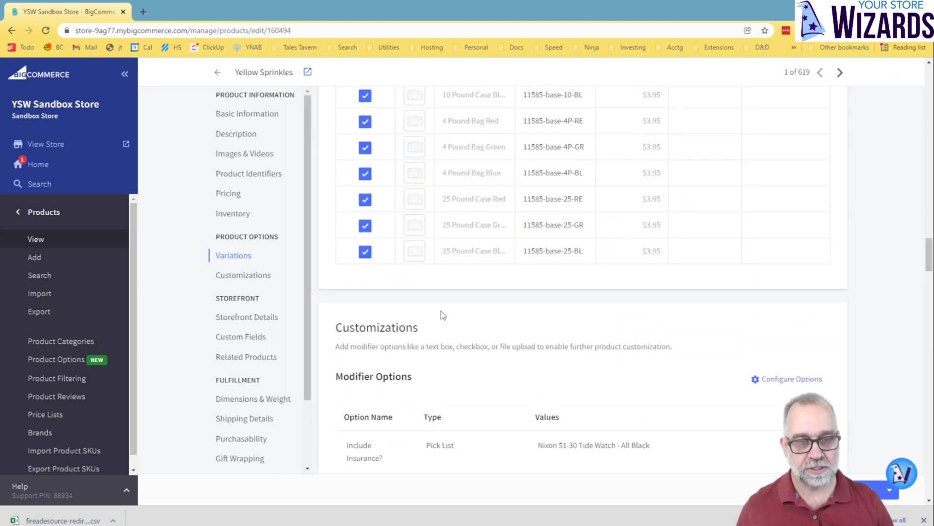
scroll(463, 275, up, 1)
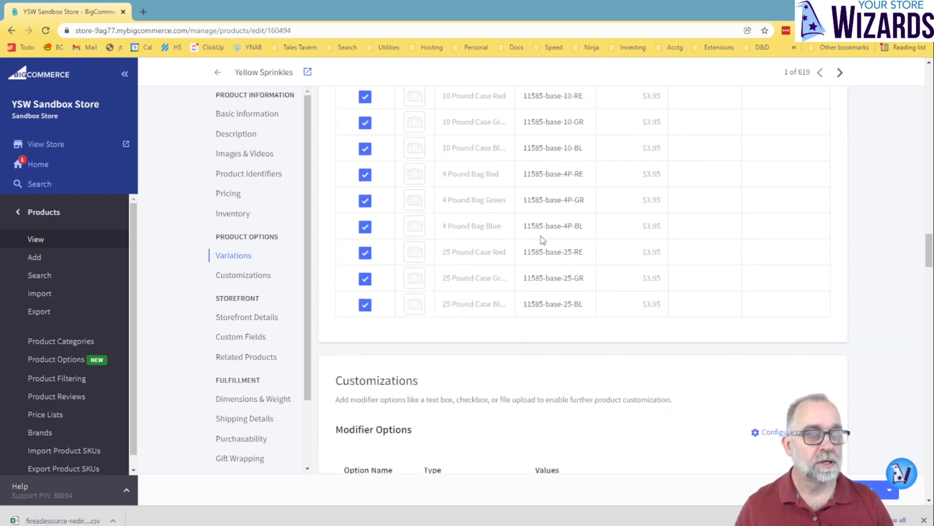
scroll(542, 240, up, 2)
scroll(479, 224, up, 2)
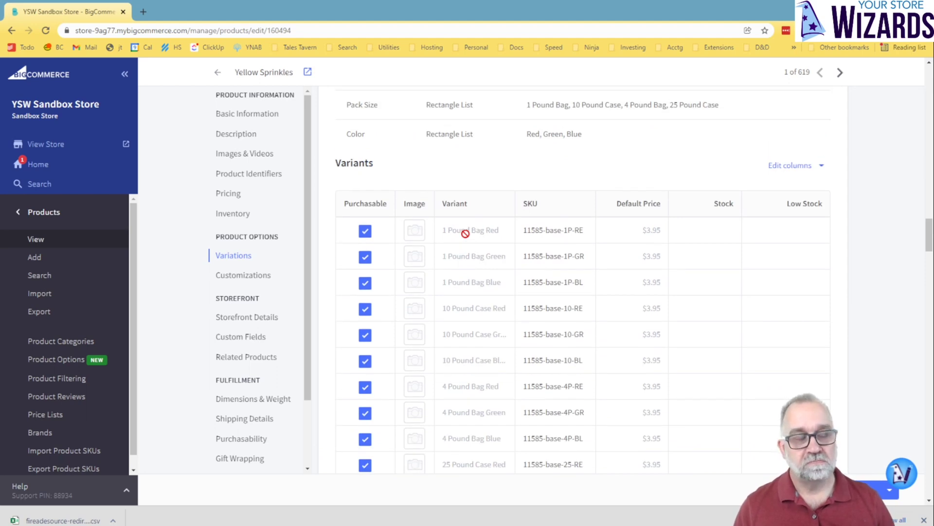
scroll(467, 236, up, 2)
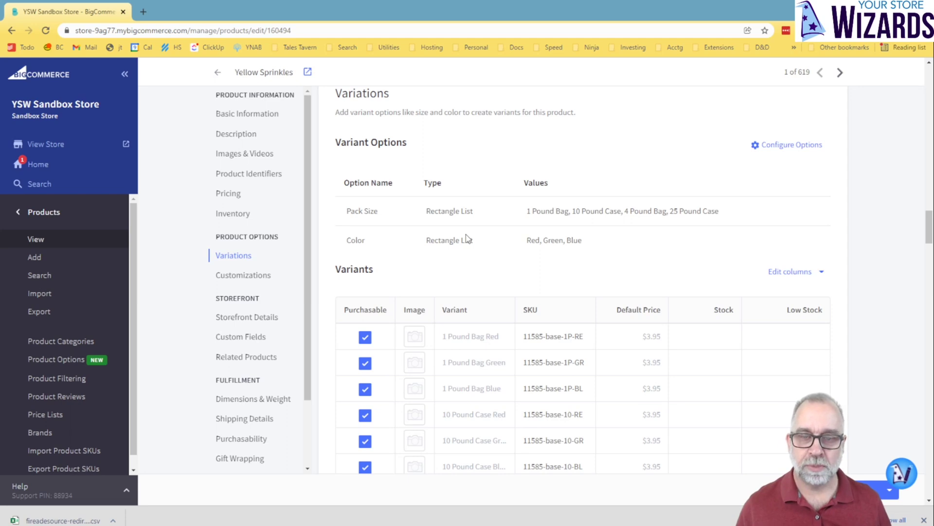
scroll(484, 257, down, 10)
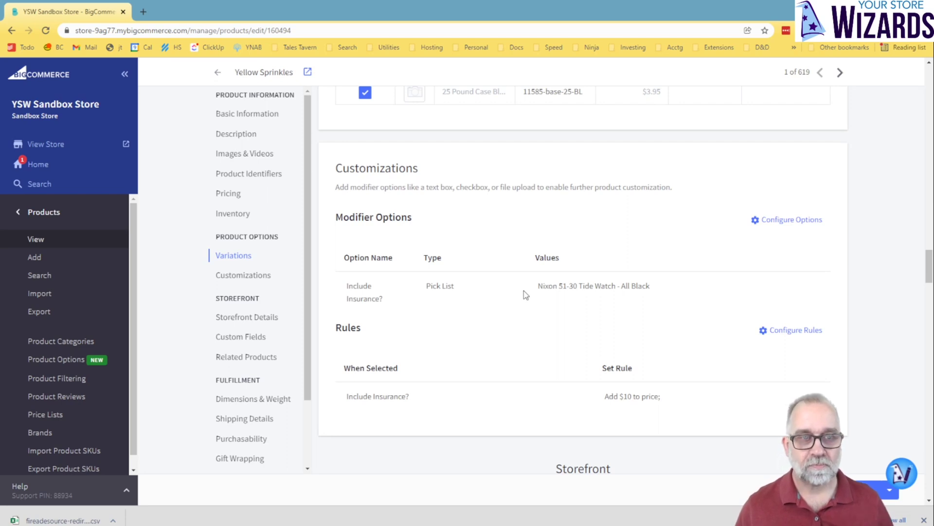
scroll(628, 303, up, 10)
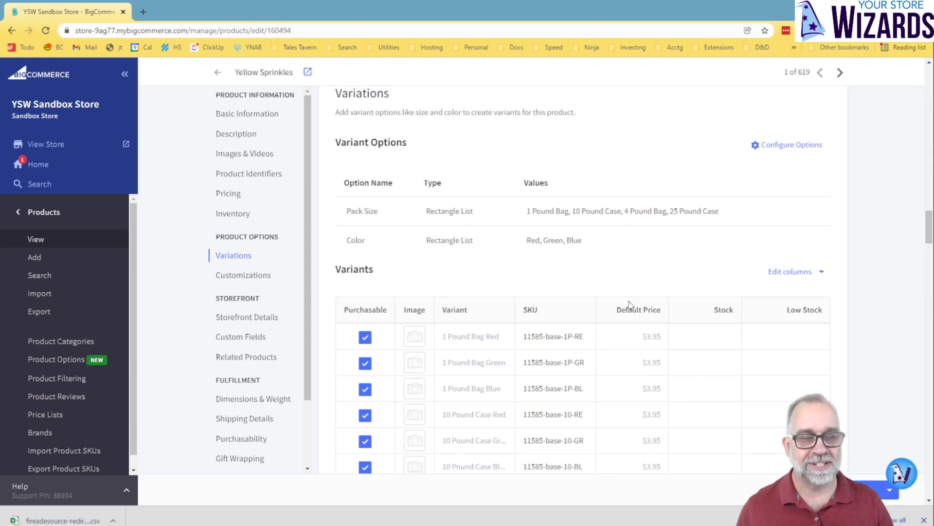
scroll(535, 255, down, 10)
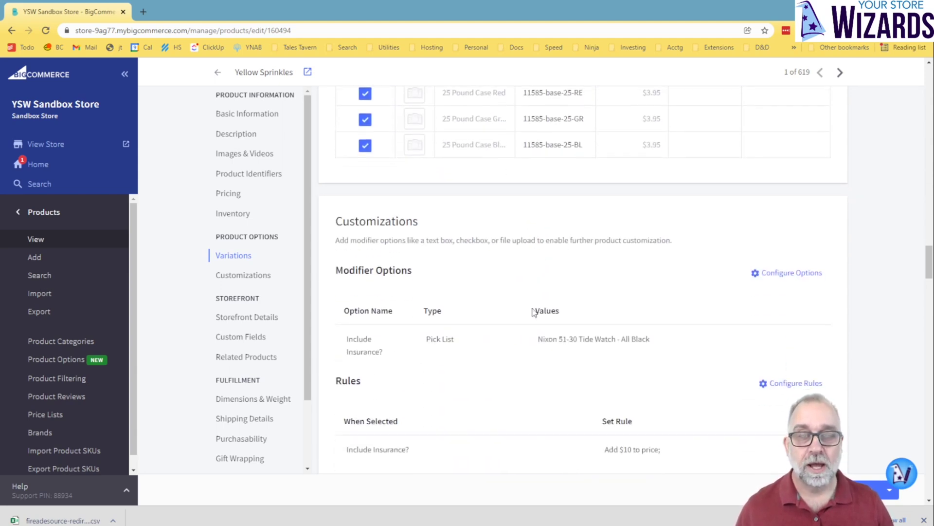
- Drag red below green in the Shirt Color Choices shared option, save, and return to View Products
click(55, 361)
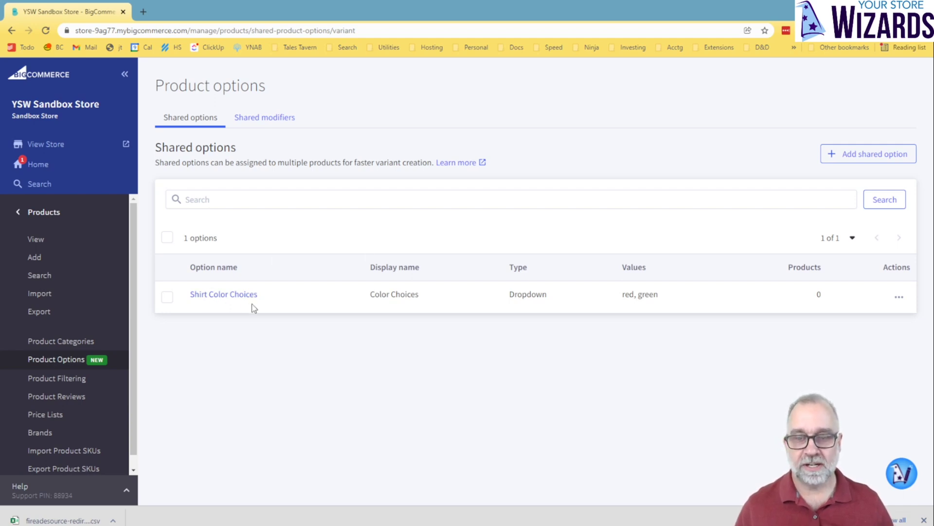
click(899, 297)
click(825, 325)
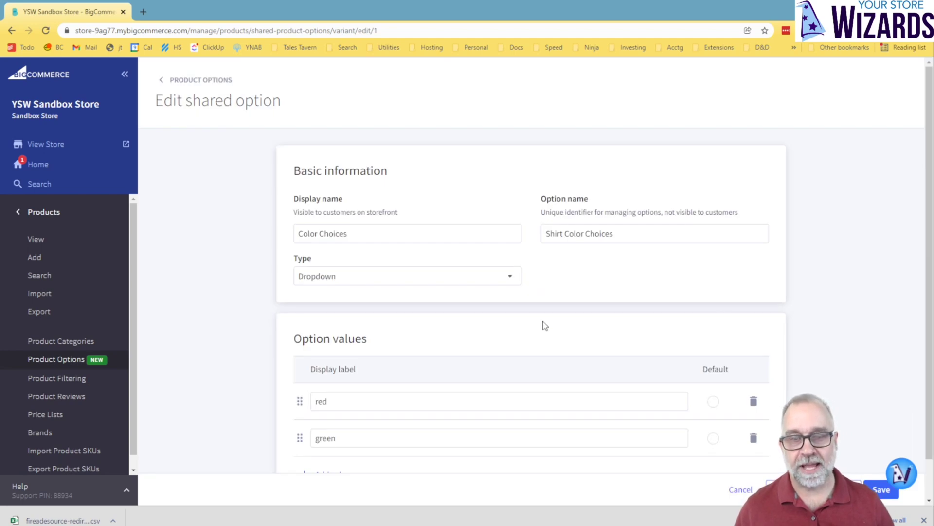
scroll(389, 299, down, 1)
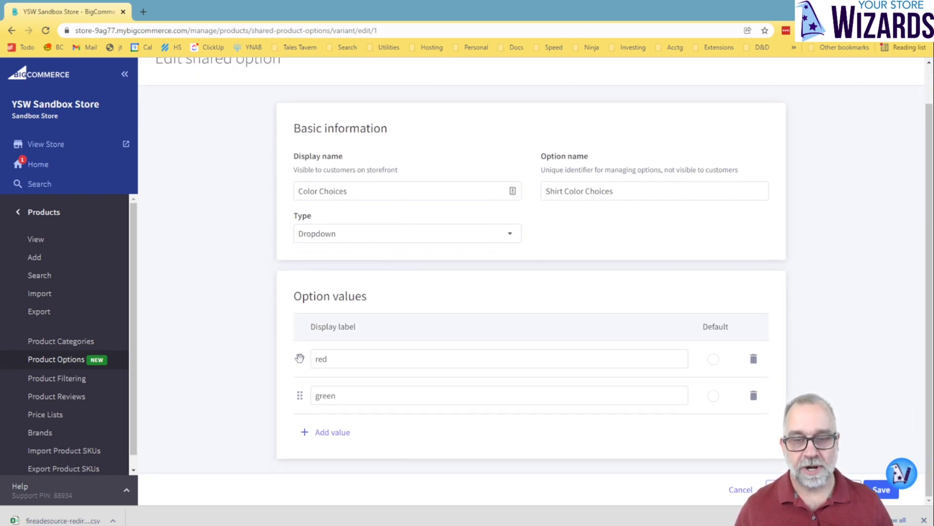
drag(298, 357, 297, 400)
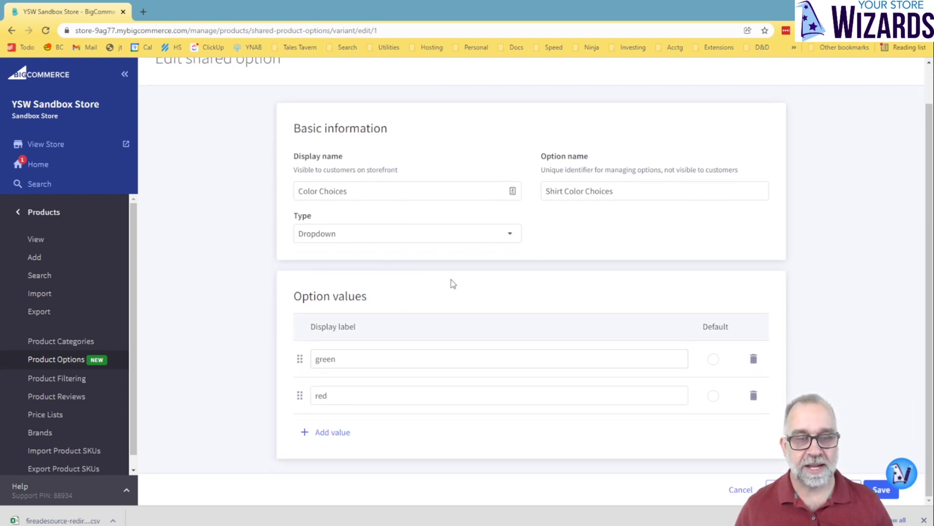
click(883, 492)
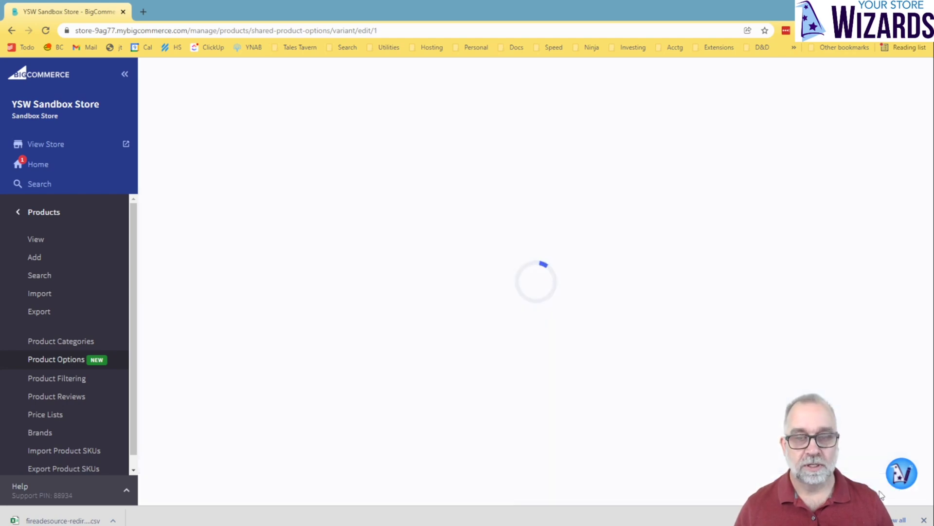
click(42, 241)
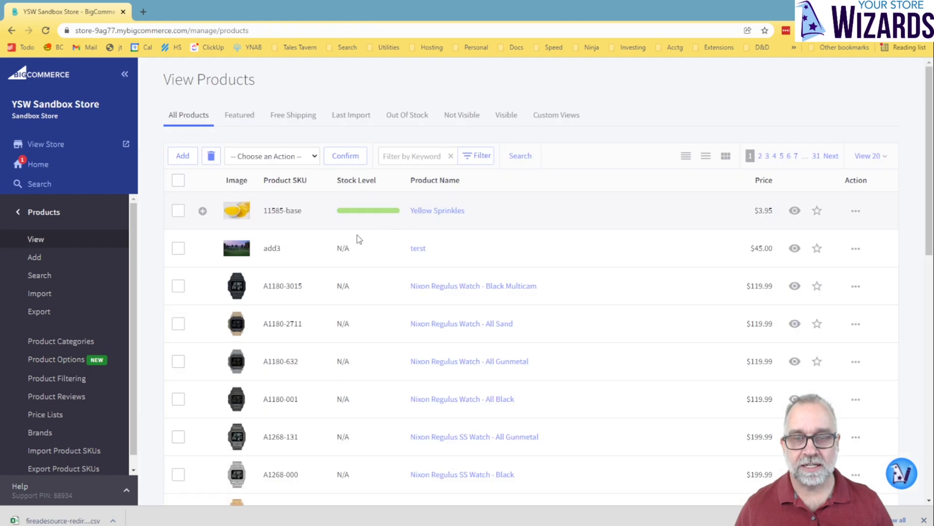
- Add shared Shirt Color Choices (green, red) beside Pack Size in Yellow Sprinkles' variant editor, making 8 variants
click(443, 213)
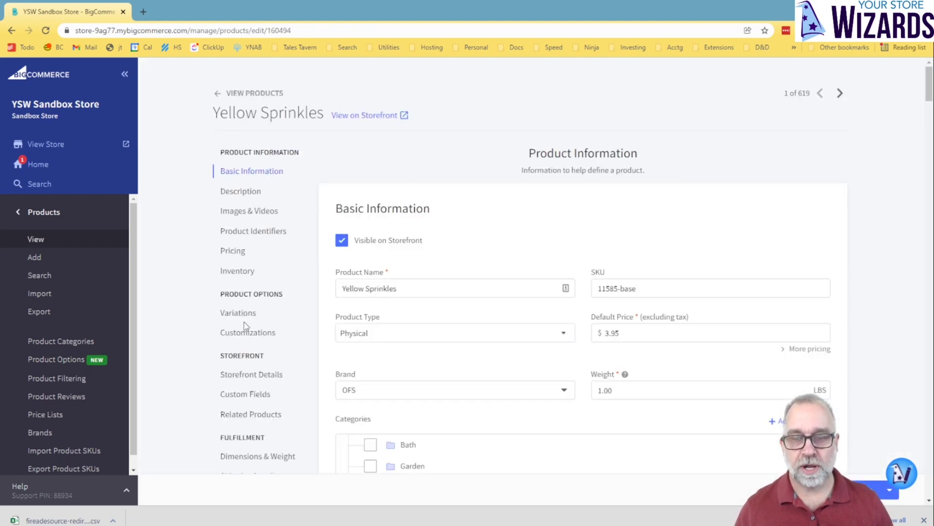
click(241, 317)
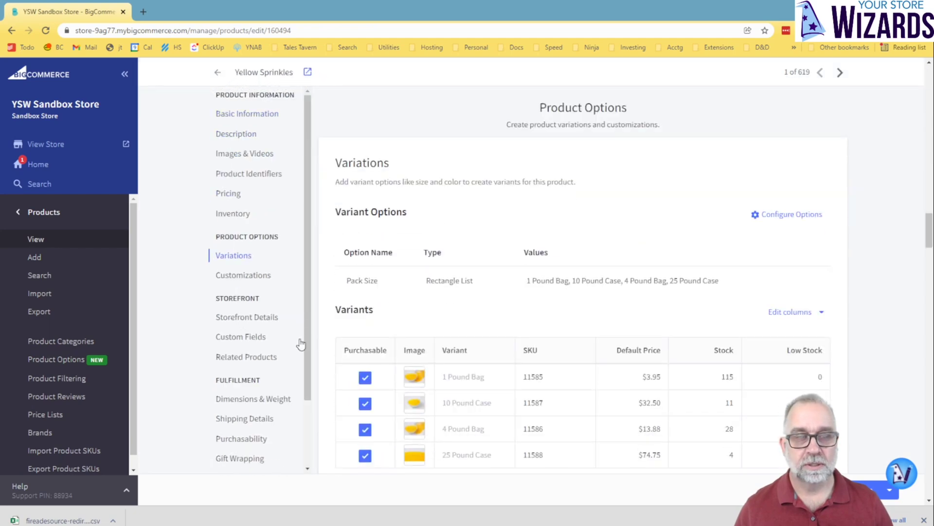
click(793, 223)
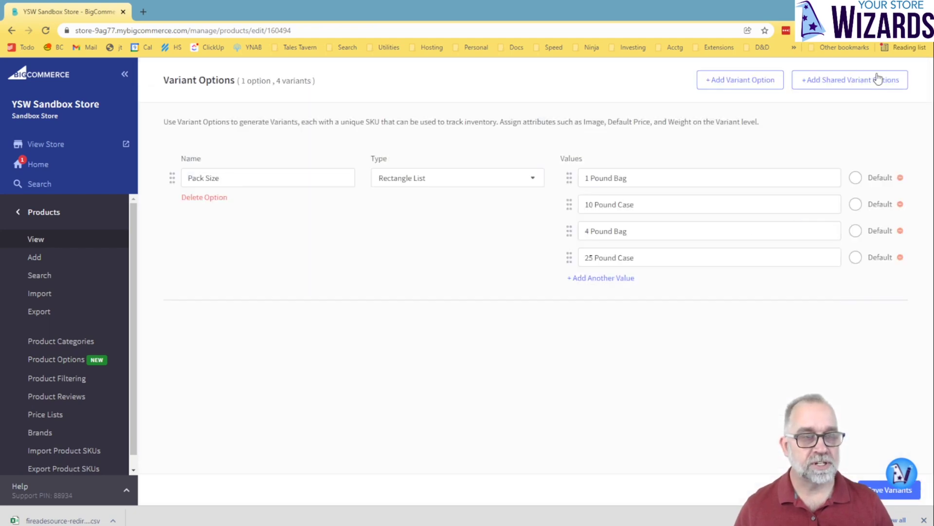
click(860, 83)
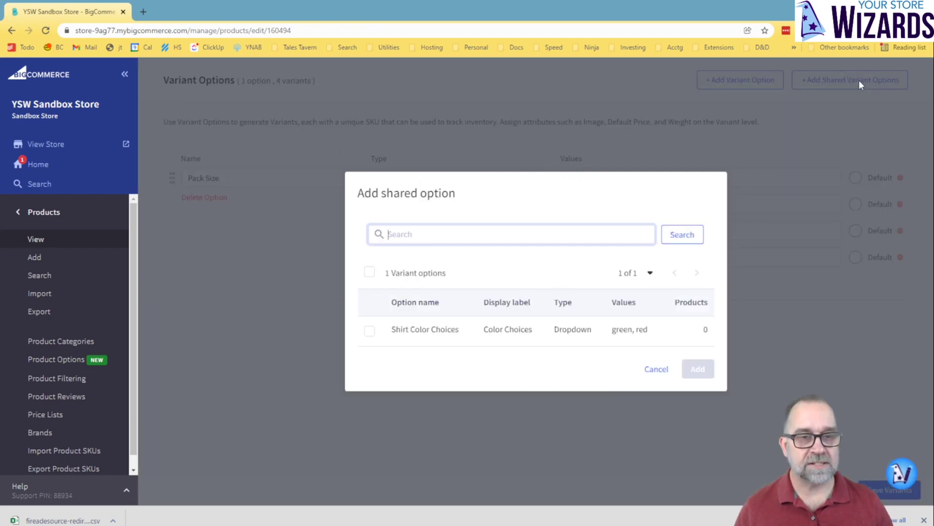
click(369, 332)
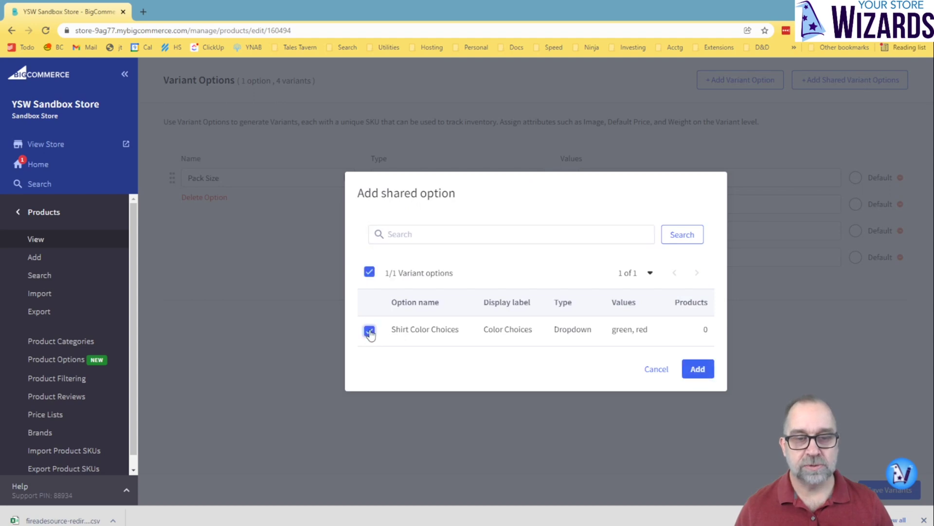
click(706, 370)
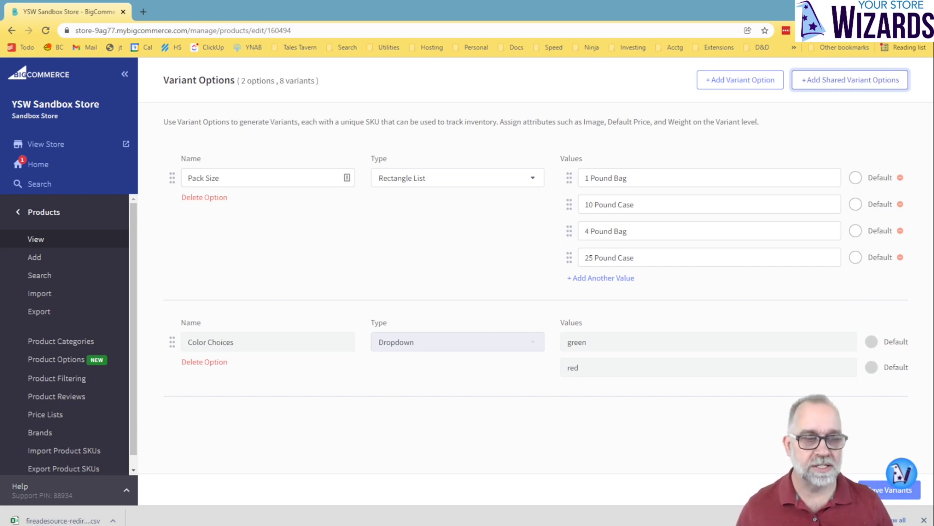
- Save the variants and check the eight Pack Size × color variants, each at $3.95
click(891, 490)
scroll(599, 351, down, 4)
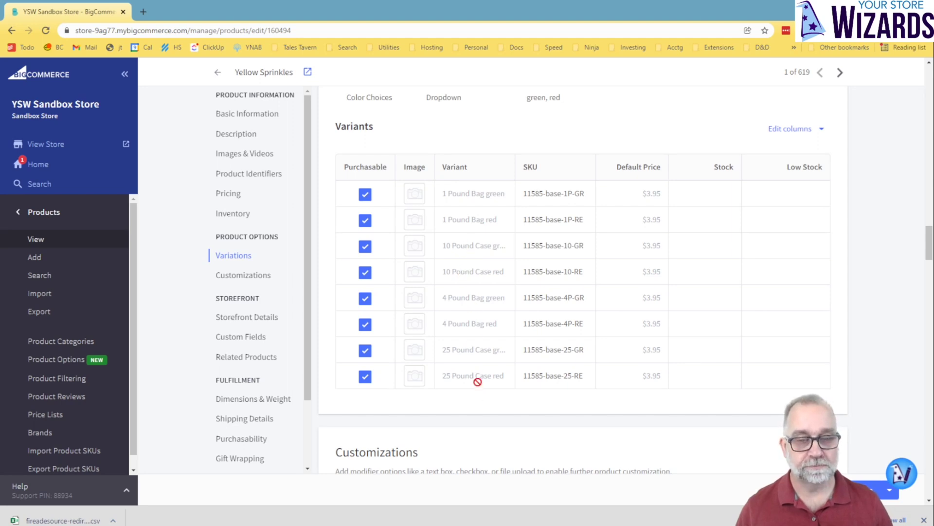
scroll(477, 382, up, 6)
scroll(494, 273, up, 6)
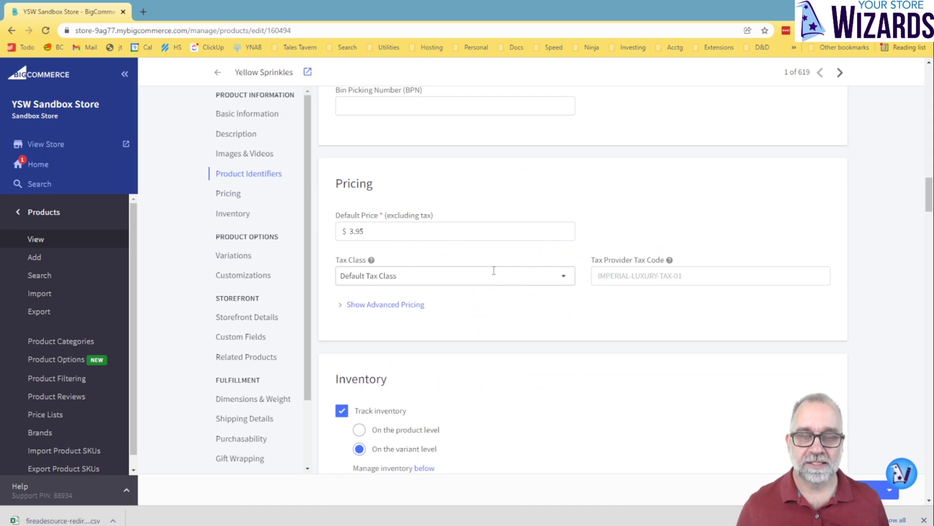
scroll(493, 273, down, 3)
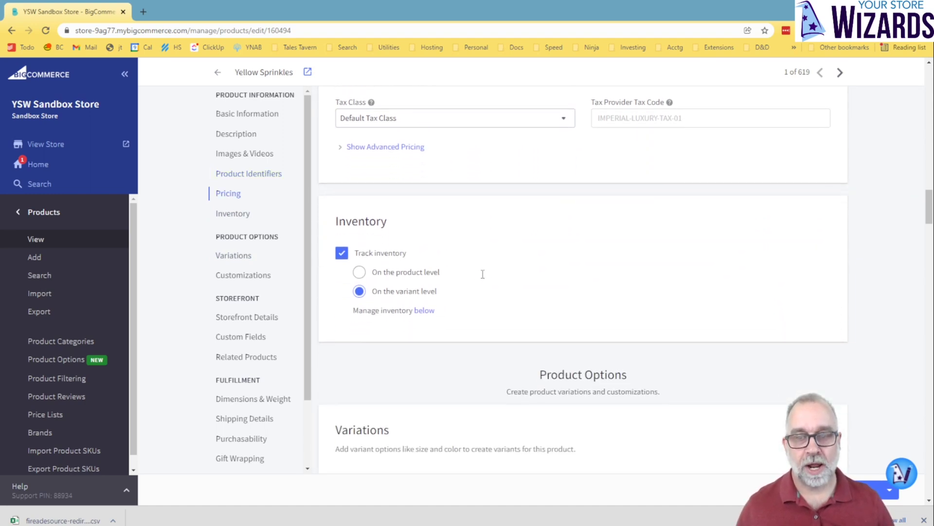
scroll(488, 300, down, 5)
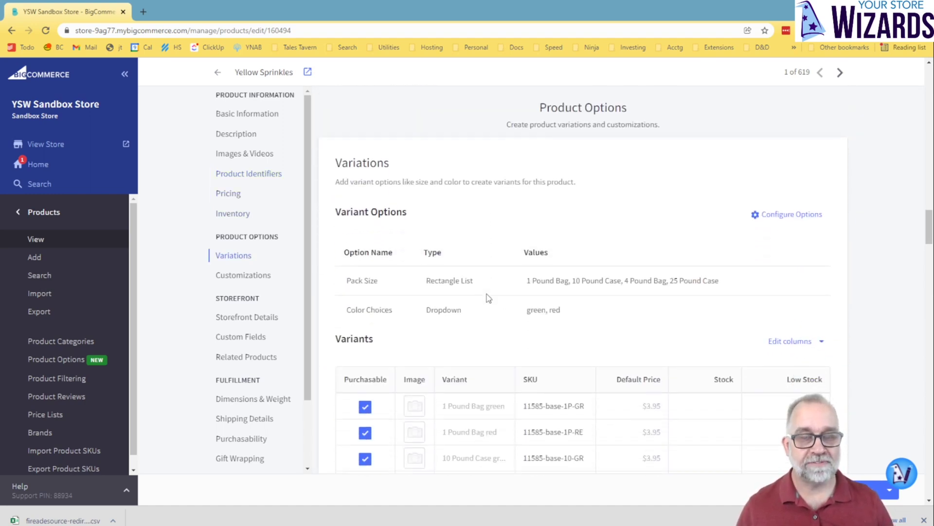
scroll(534, 330, down, 2)
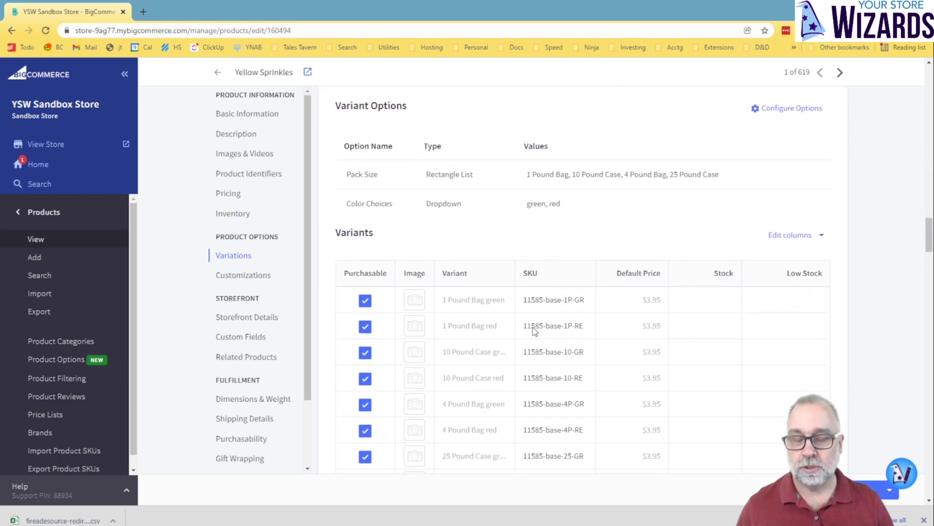